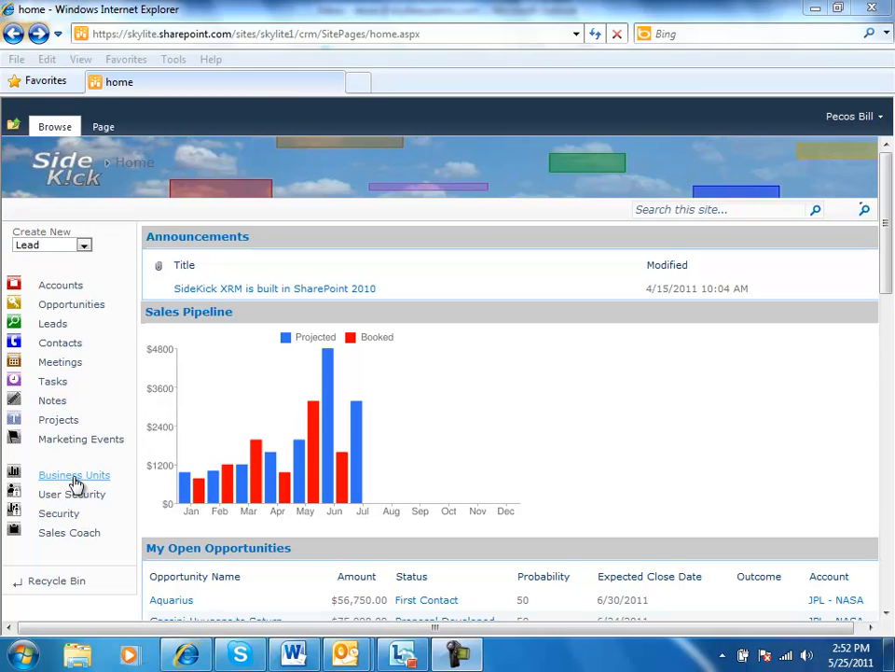
# Open the Apollo Industries lead and review its main details and additional information
pyautogui.click(54, 324)
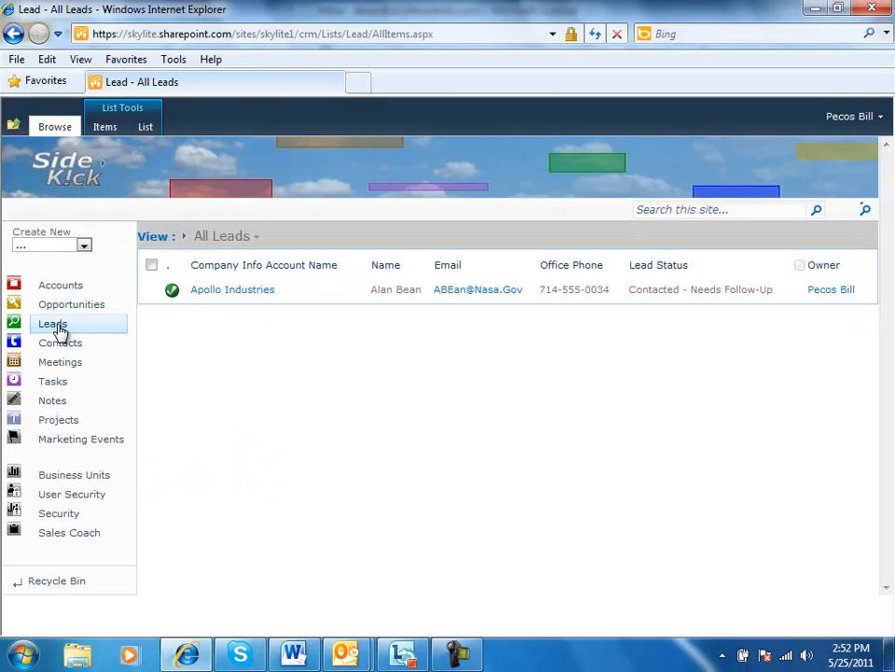
pyautogui.click(210, 291)
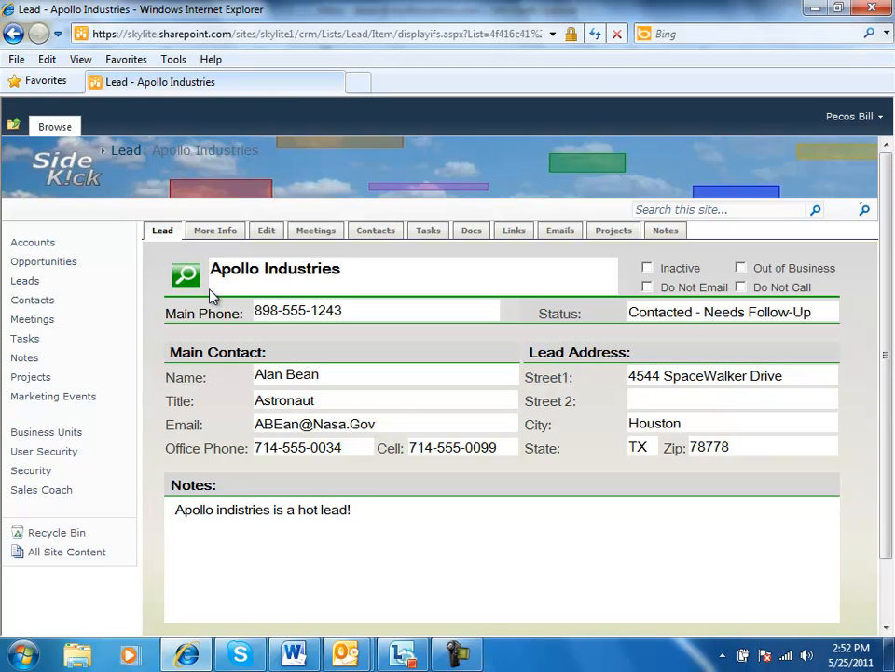
pyautogui.click(207, 233)
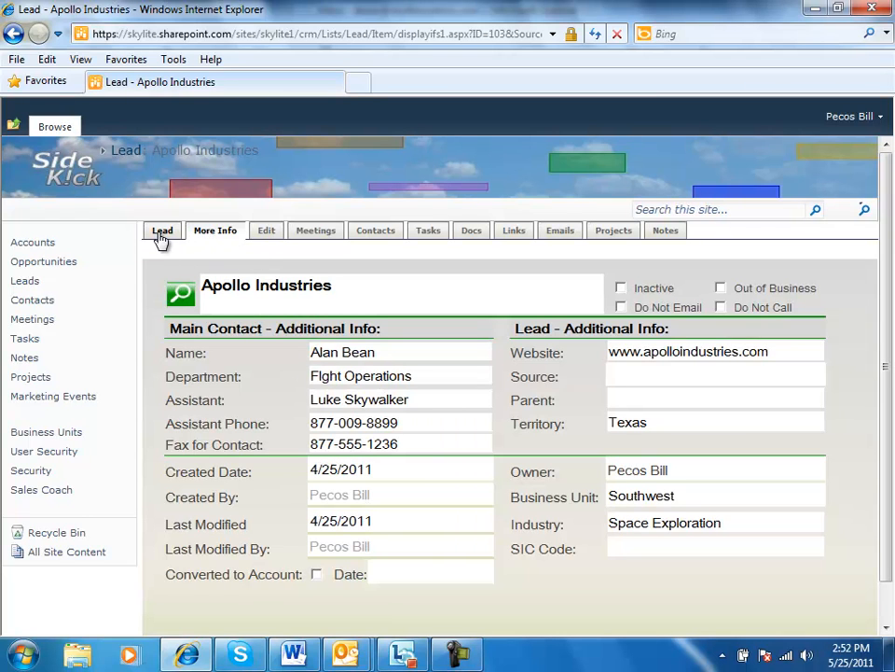
pyautogui.click(160, 233)
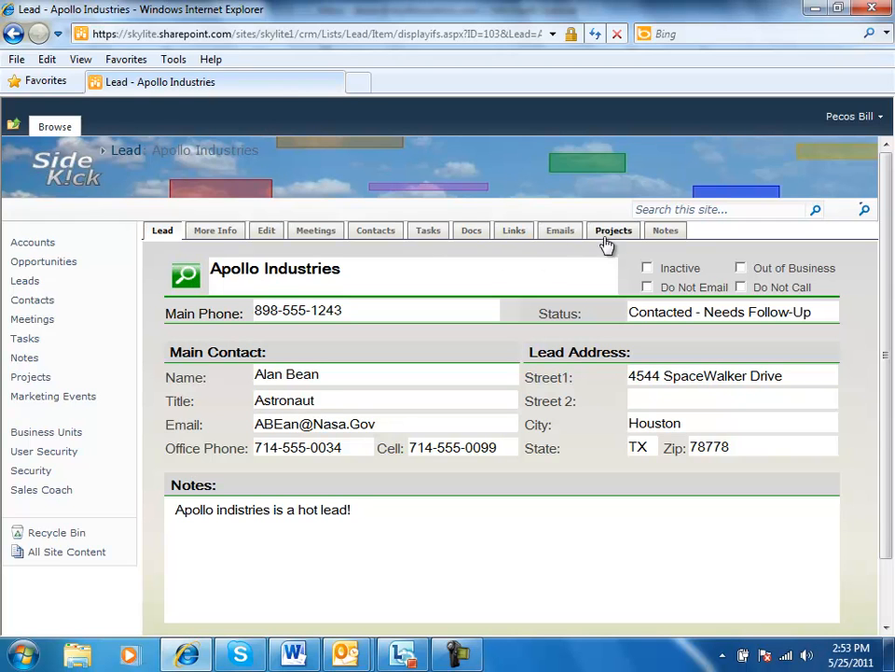
# Add a new note to the Apollo Industries lead, titled as a great call with the contact on 5/25
pyautogui.click(664, 231)
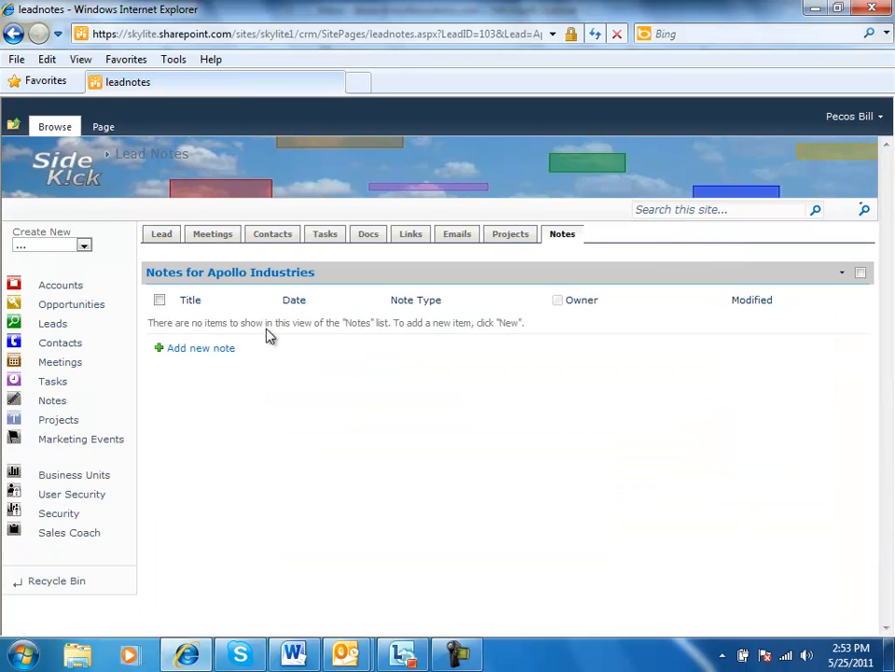
pyautogui.click(198, 349)
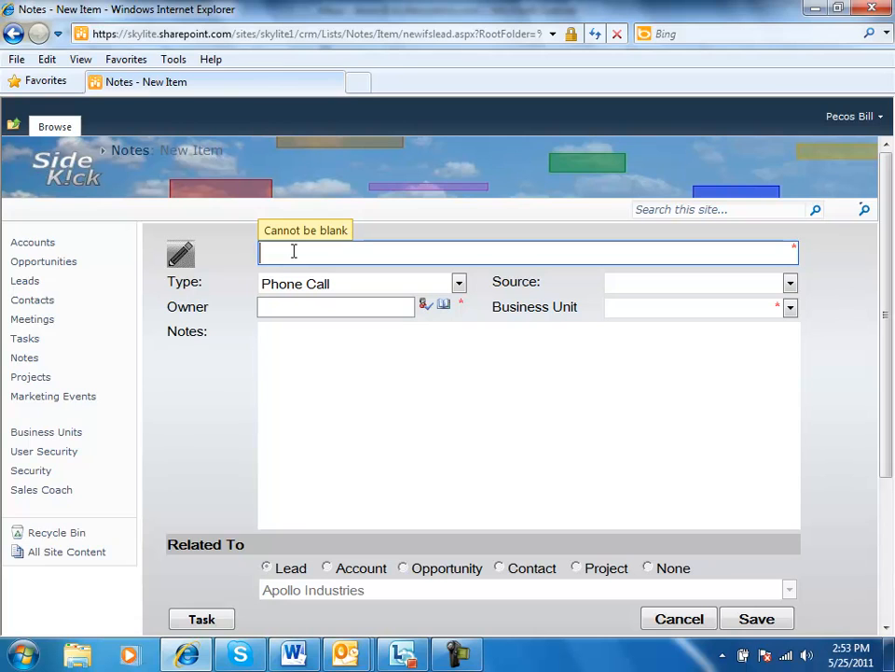
pyautogui.write('Great call wi')
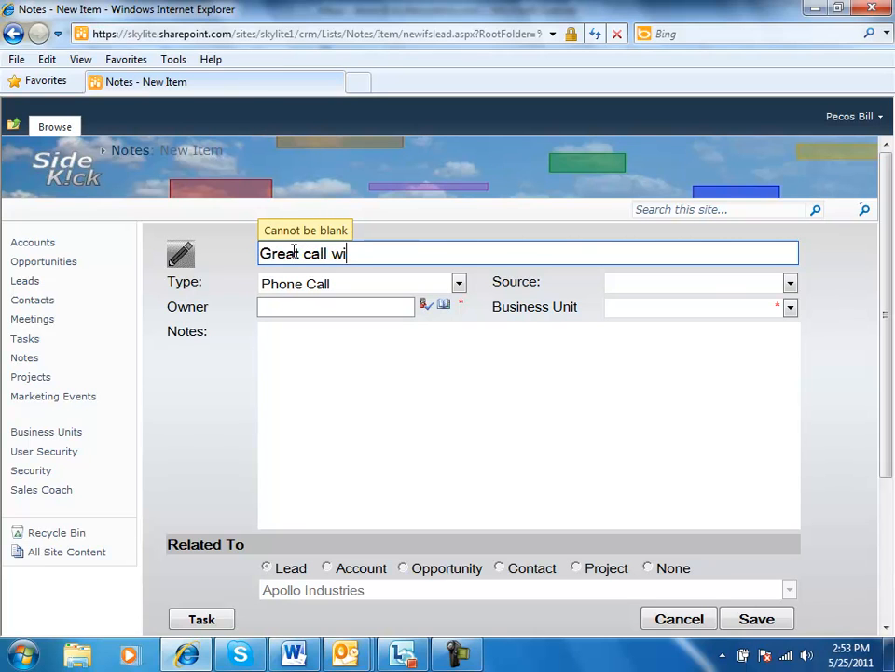
pyautogui.write('th Gene on ')
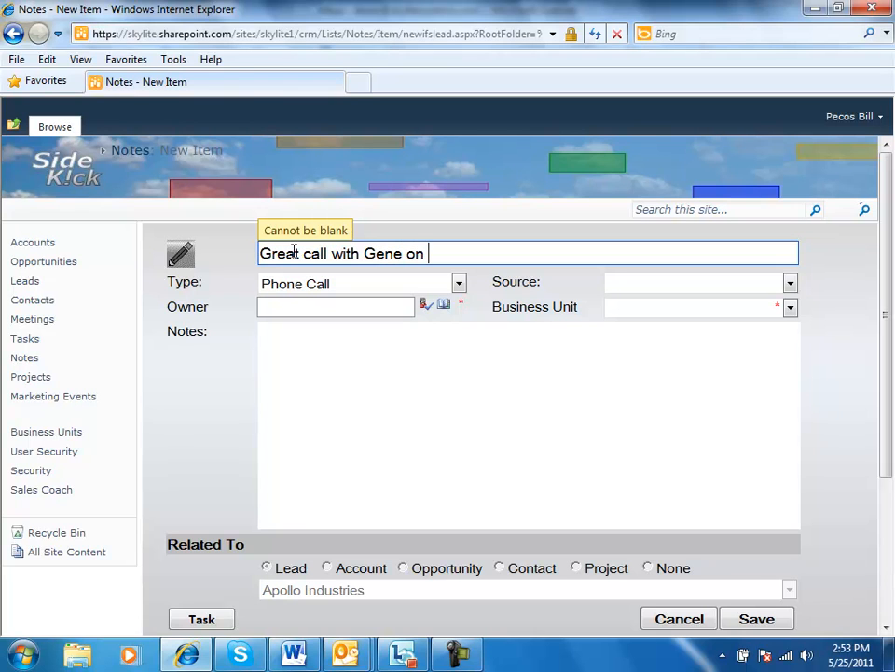
pyautogui.write('5/25')
# Write in the note body that the contact and I talked about the new RFP coming in 2 weeks
pyautogui.click(354, 356)
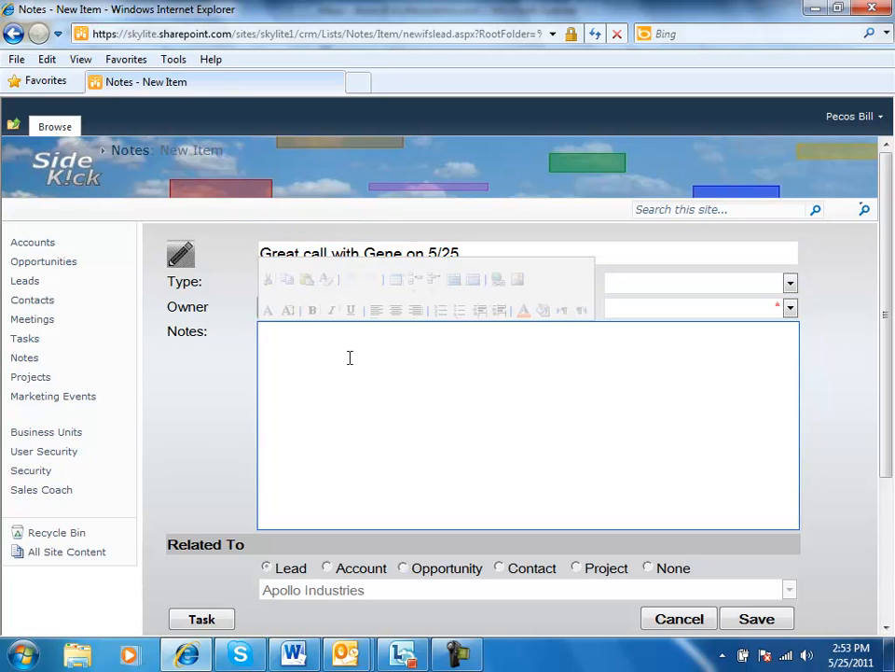
pyautogui.write('Gene and')
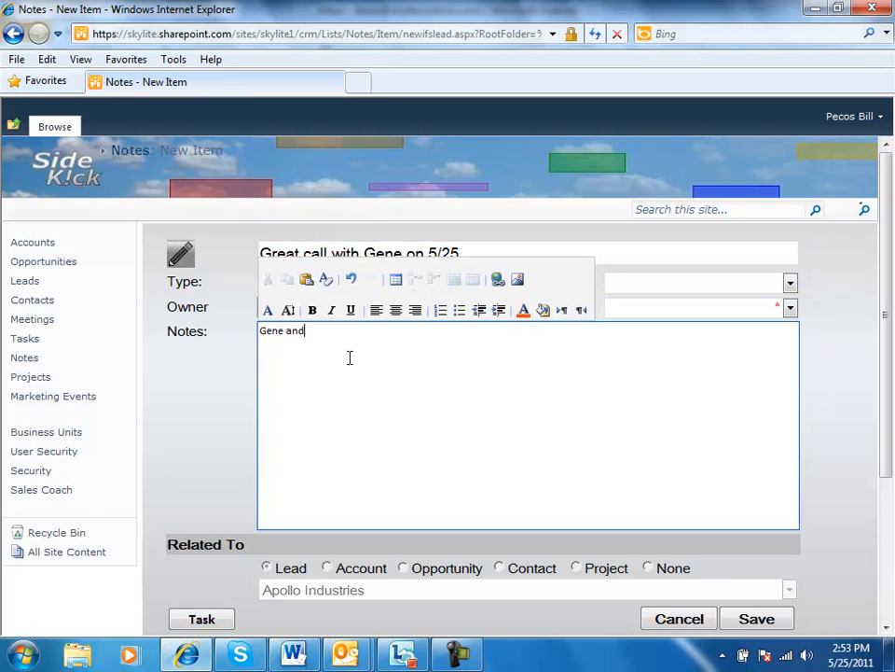
pyautogui.write(' I talked about the ')
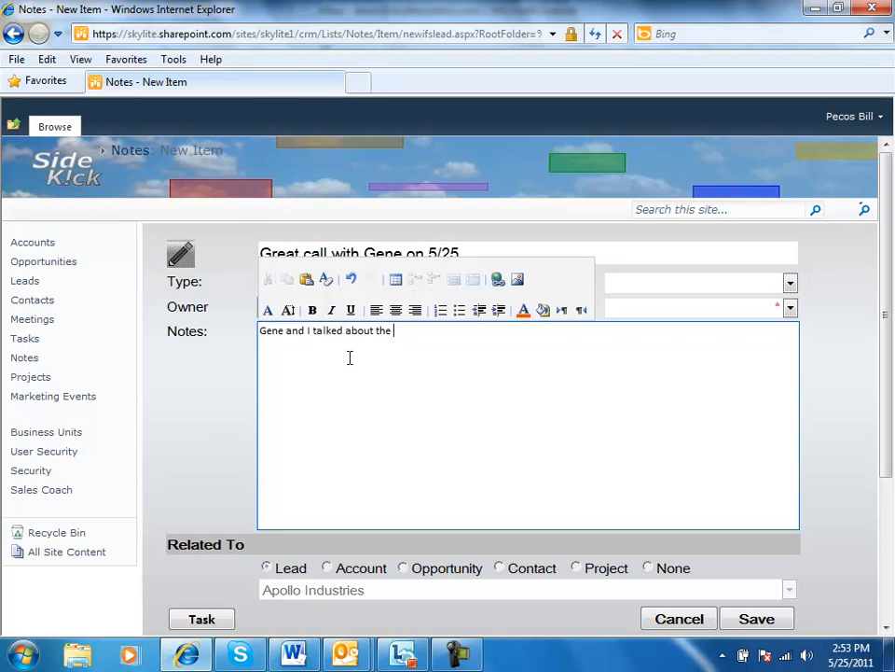
pyautogui.write('new RFP coming in 2 weeks')
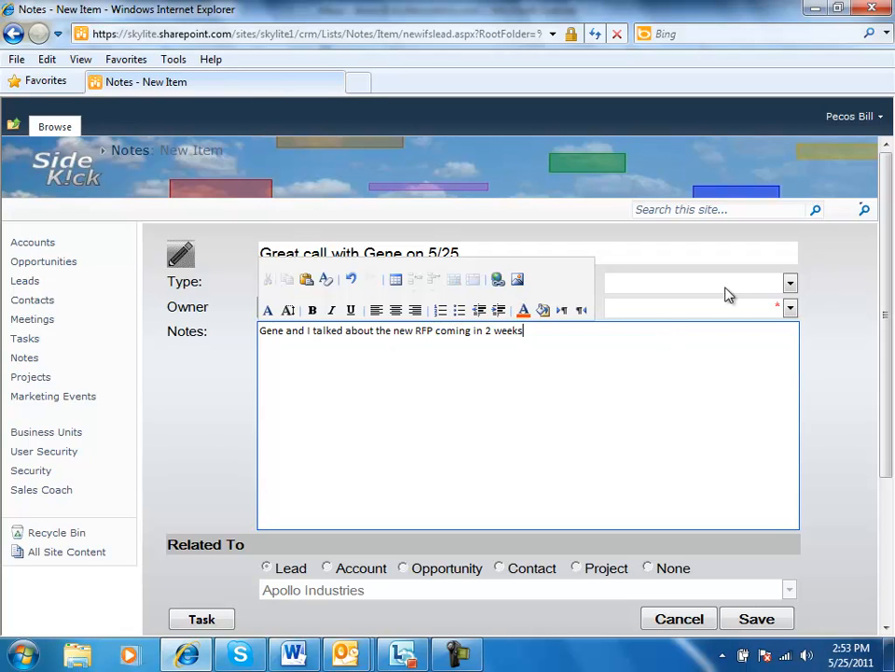
# Set the note's owner by searching the people directory for the sales rep's name and selecting that user
pyautogui.click(790, 284)
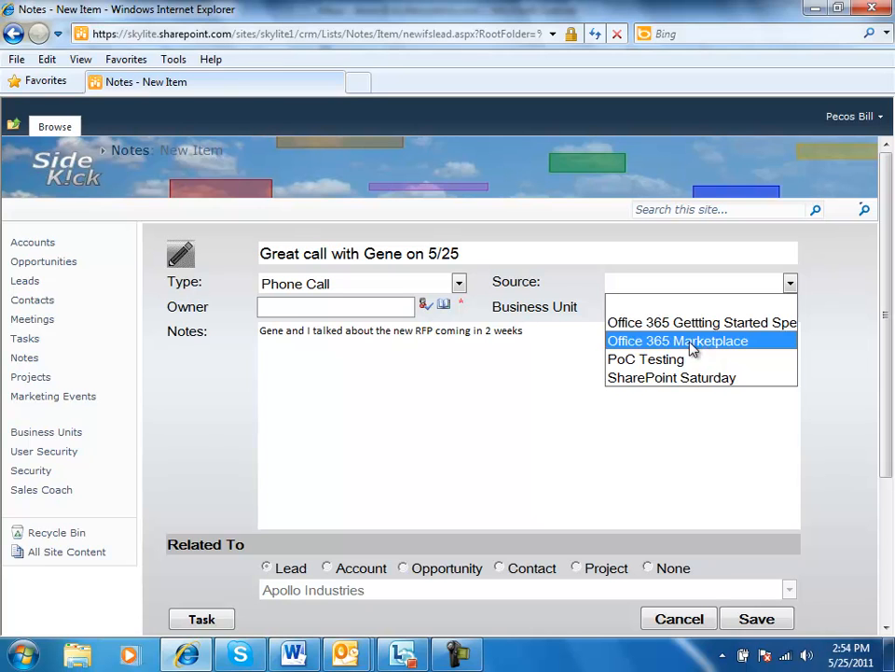
pyautogui.click(390, 308)
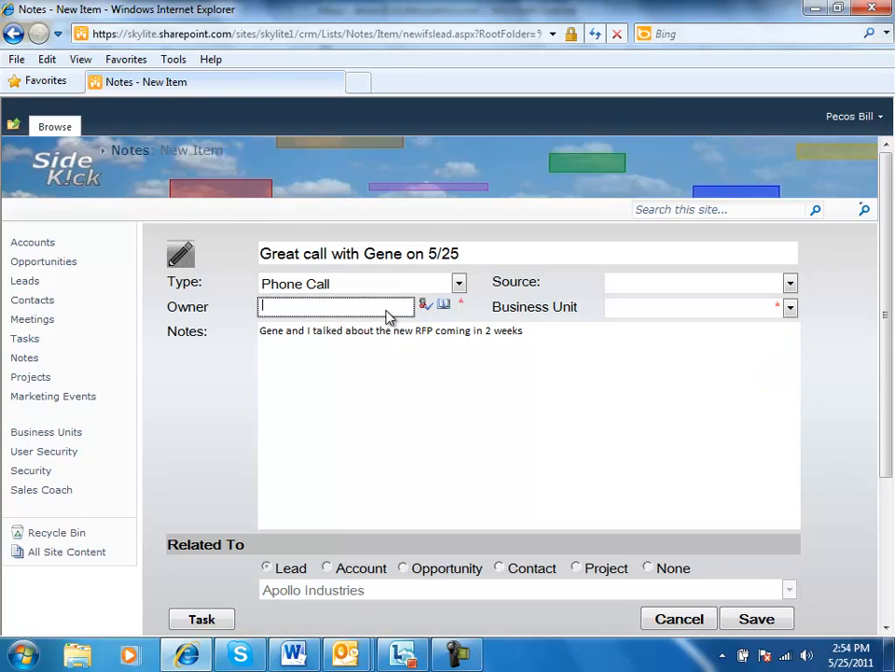
pyautogui.click(444, 308)
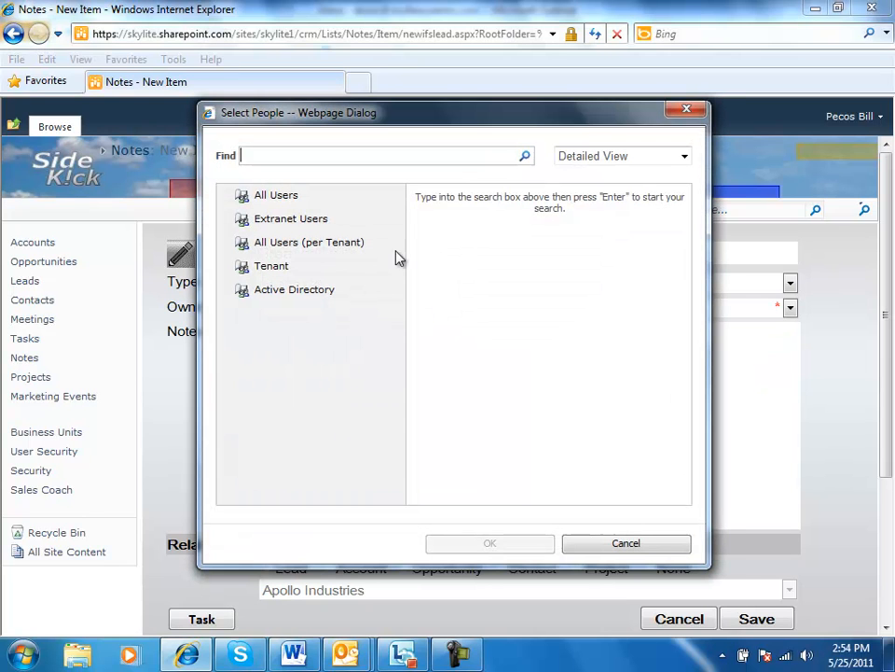
pyautogui.write('pecos')
pyautogui.click(527, 158)
pyautogui.click(505, 229)
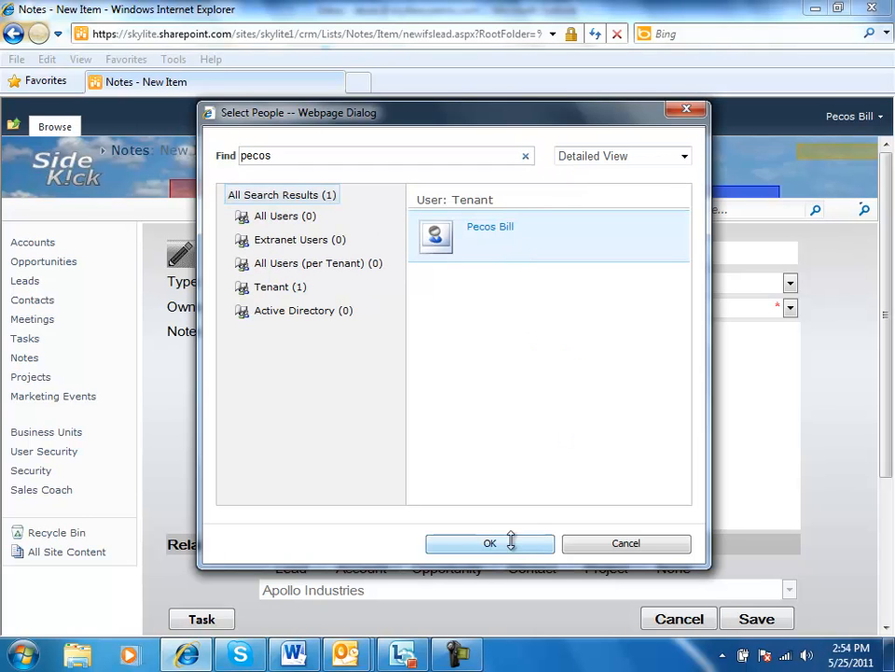
pyautogui.click(494, 546)
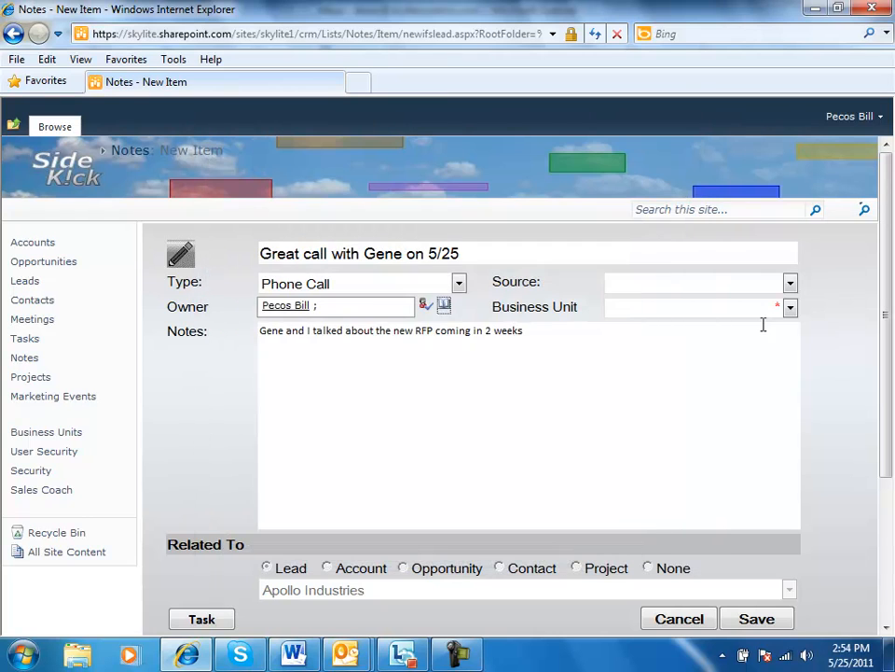
# Set the note's business unit to Southwest
pyautogui.click(790, 310)
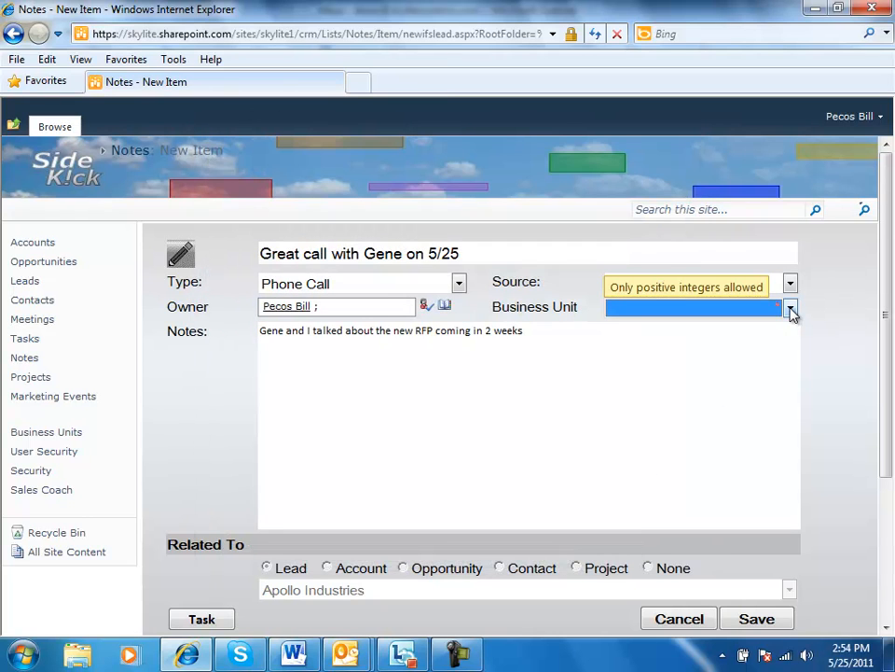
pyautogui.click(790, 310)
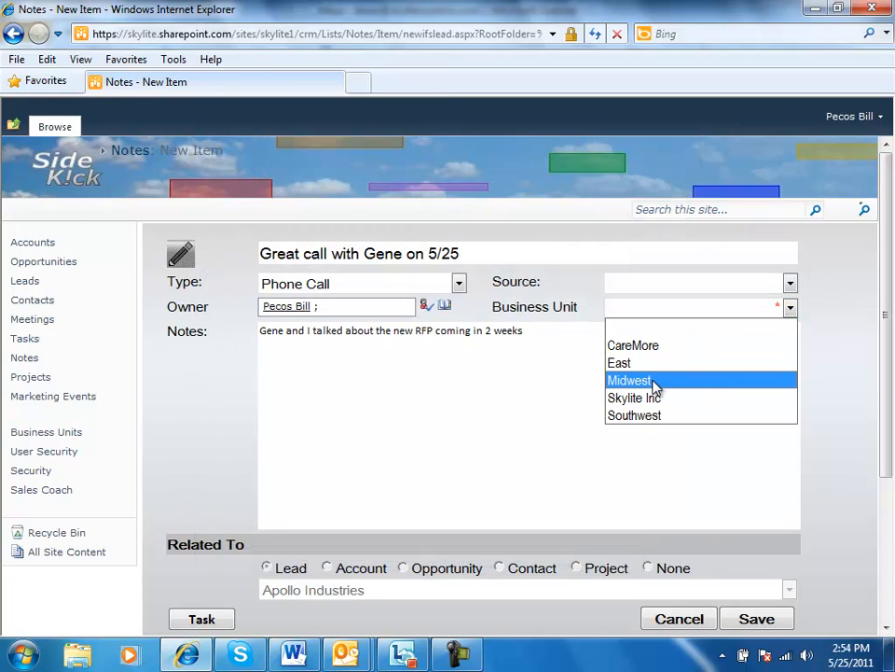
pyautogui.click(644, 418)
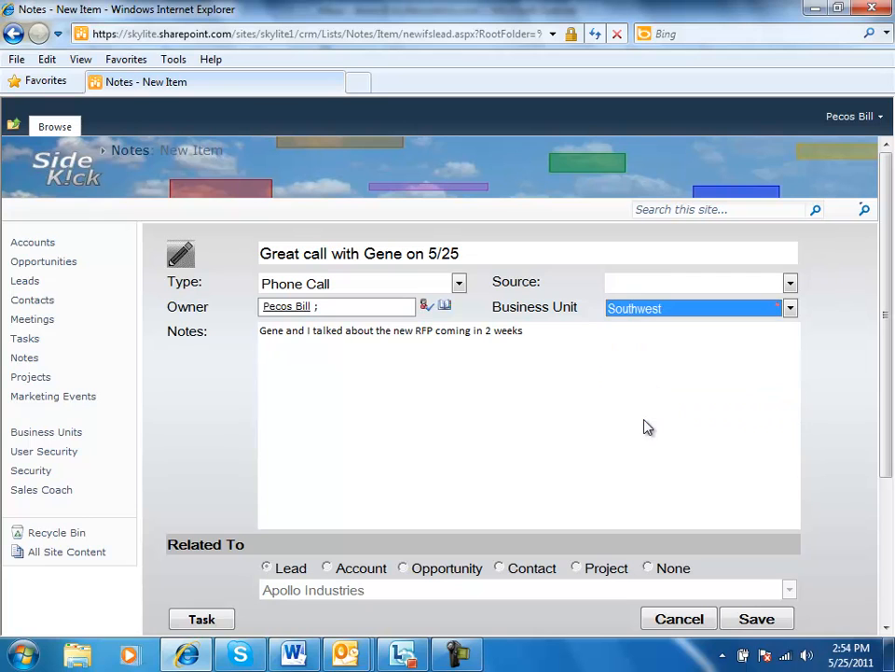
pyautogui.click(374, 377)
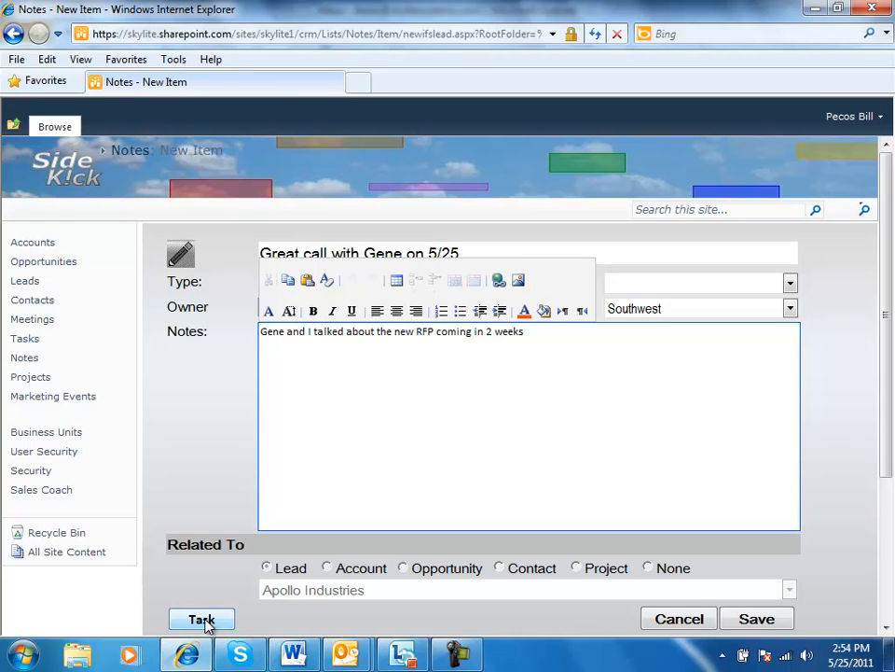
# Start a follow-up task from the note, with a subject about calling the contact to get the RFP
pyautogui.click(204, 620)
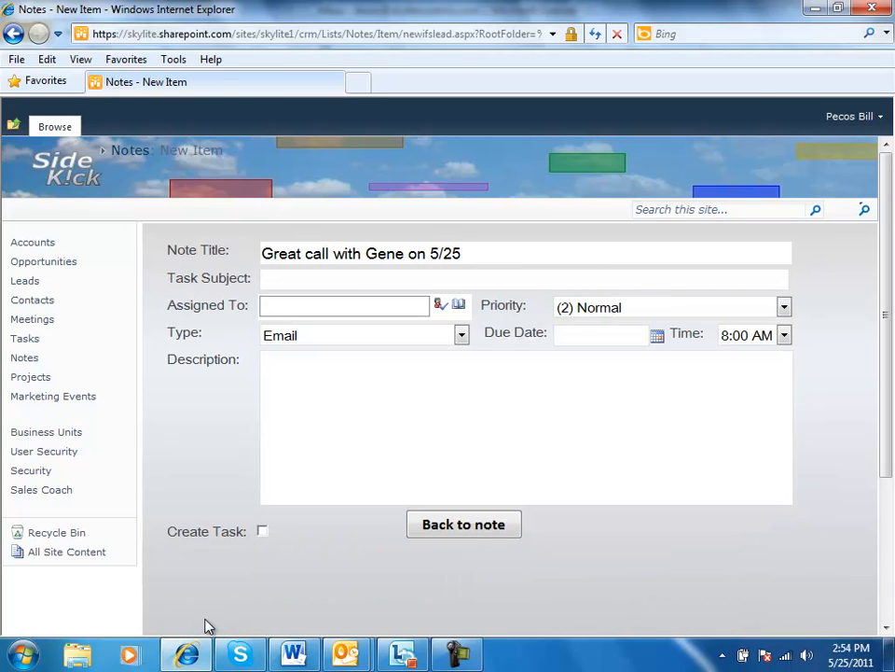
pyautogui.click(349, 278)
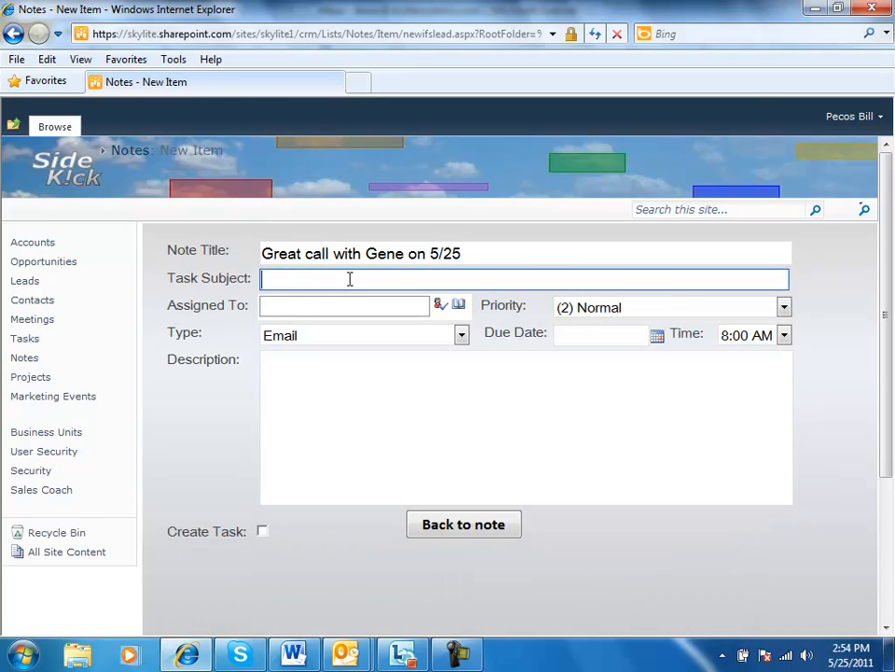
pyautogui.write('ll')
pyautogui.press('BackSpace')
pyautogui.write('all Gene to get RFP')
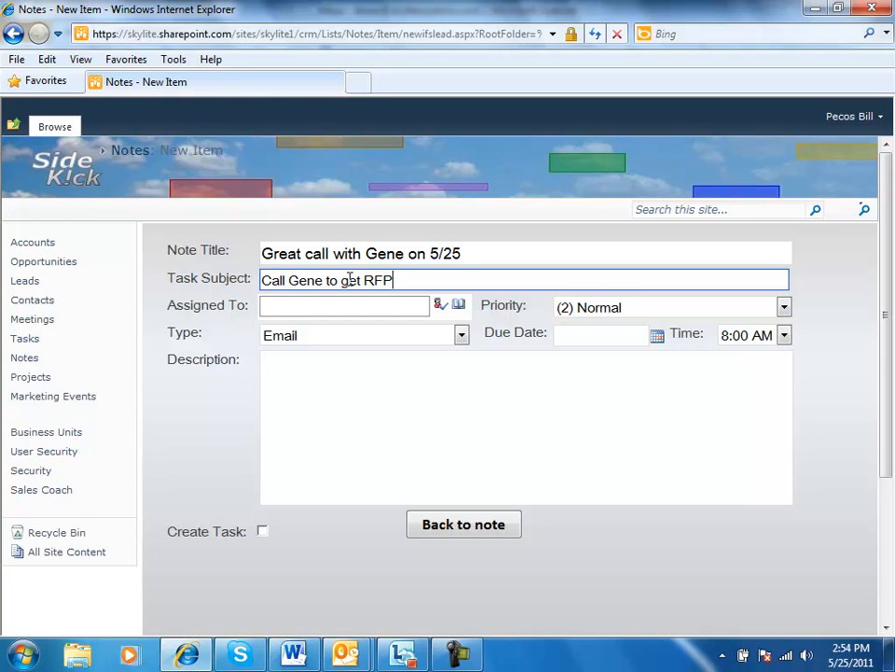
# Assign the follow-up task to the sales rep who owns the note, found through the people search
pyautogui.click(458, 305)
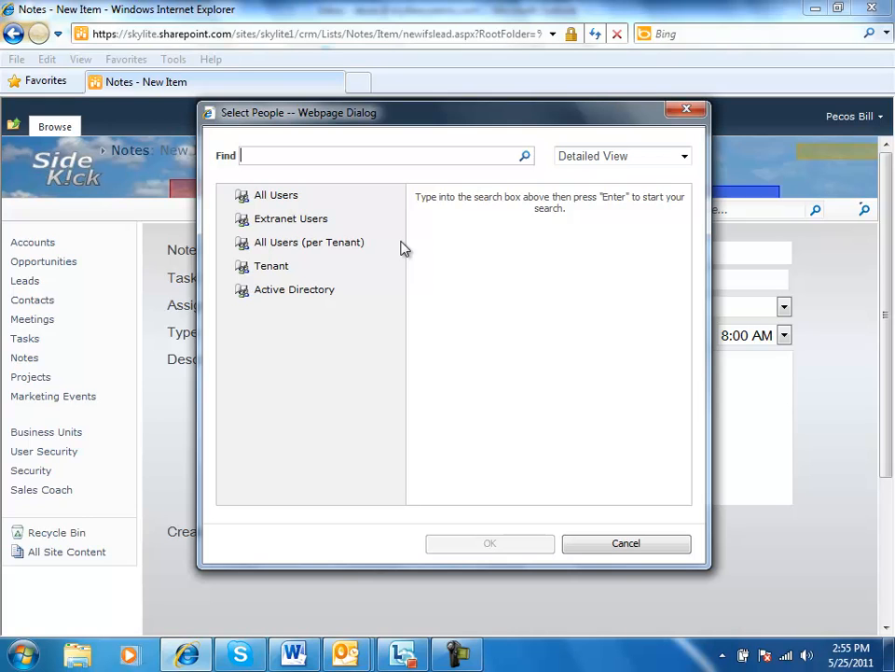
pyautogui.write('pecos')
pyautogui.click(526, 157)
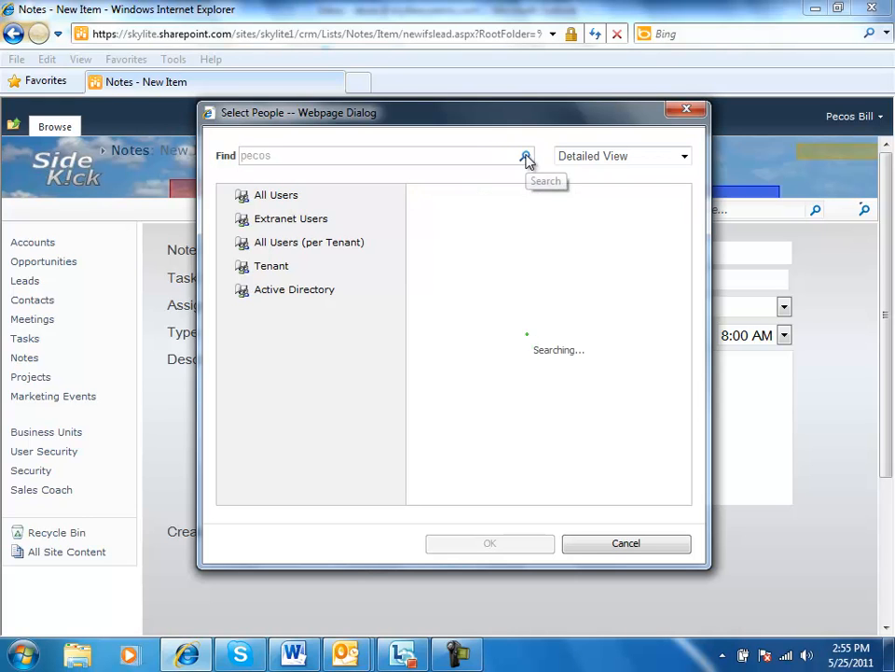
pyautogui.click(490, 231)
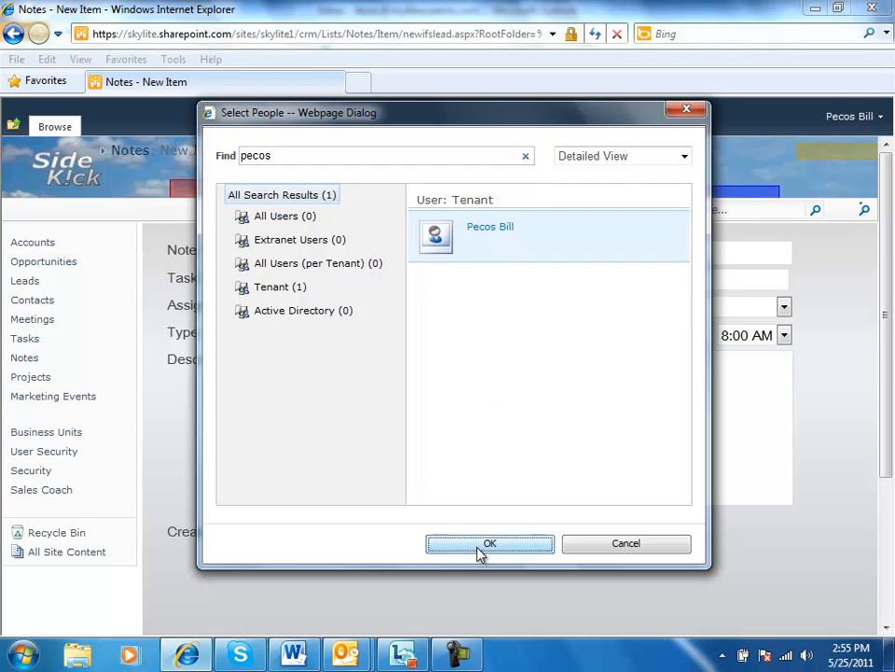
pyautogui.click(481, 546)
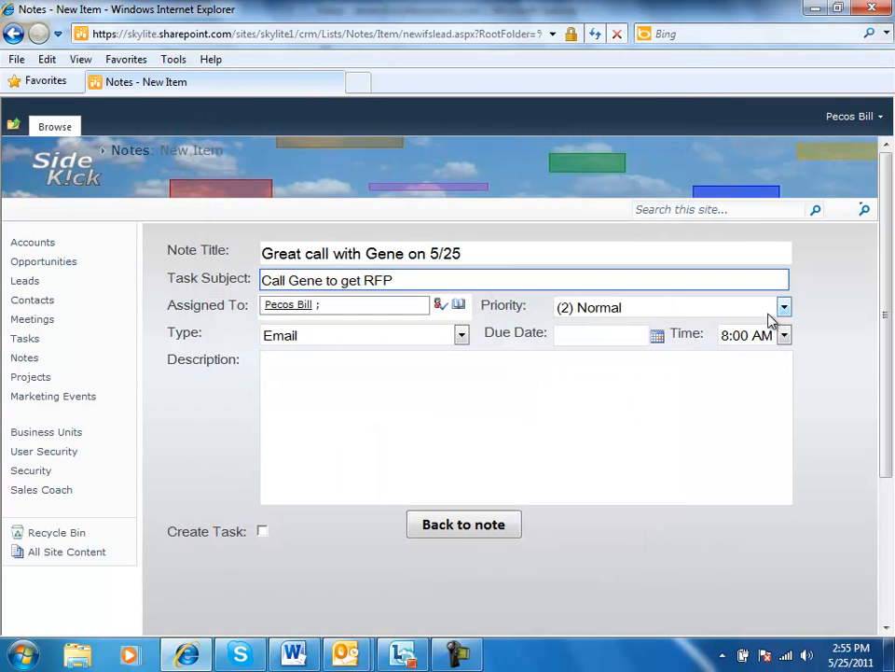
# Set the task's priority to (1) High and its type to Phone Call
pyautogui.click(784, 308)
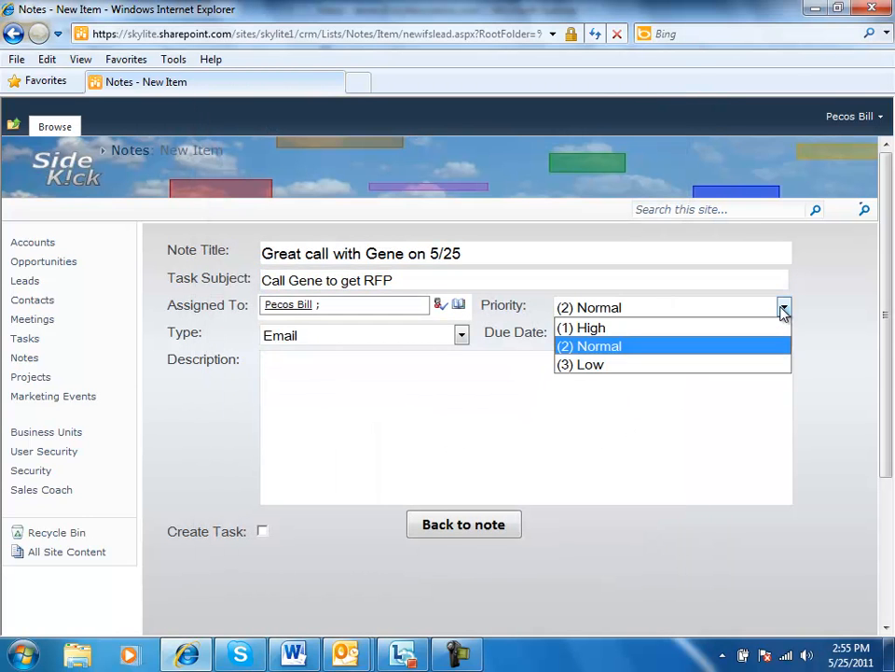
pyautogui.click(587, 327)
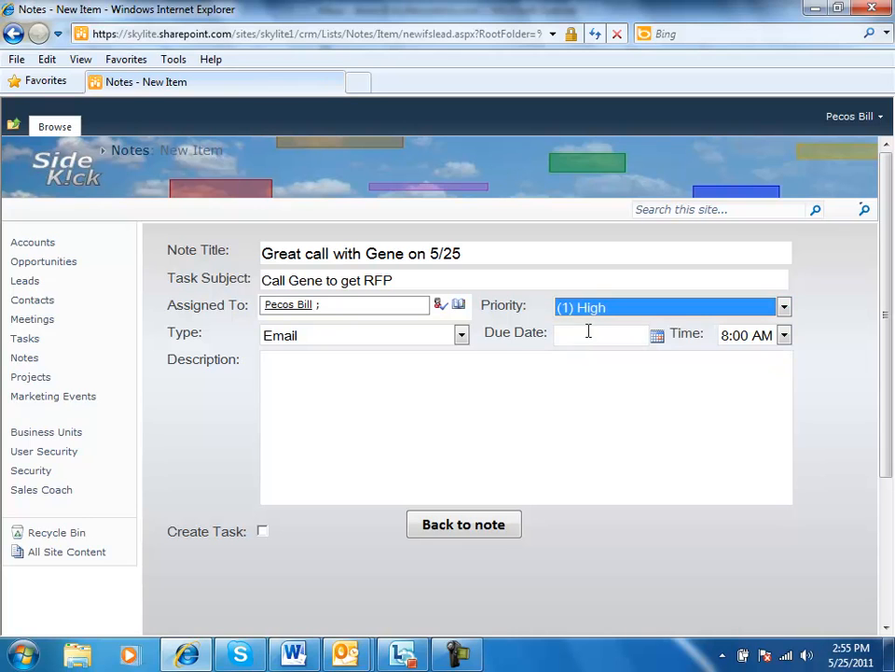
pyautogui.click(462, 335)
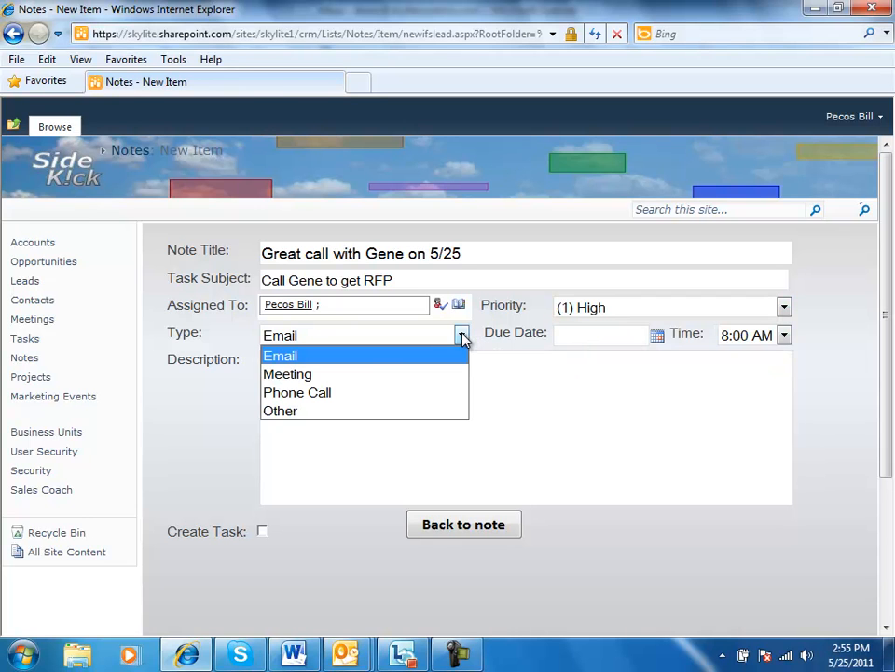
pyautogui.click(340, 393)
# Set the task's due date to 5/31/2011 at 5:00 PM
pyautogui.click(658, 337)
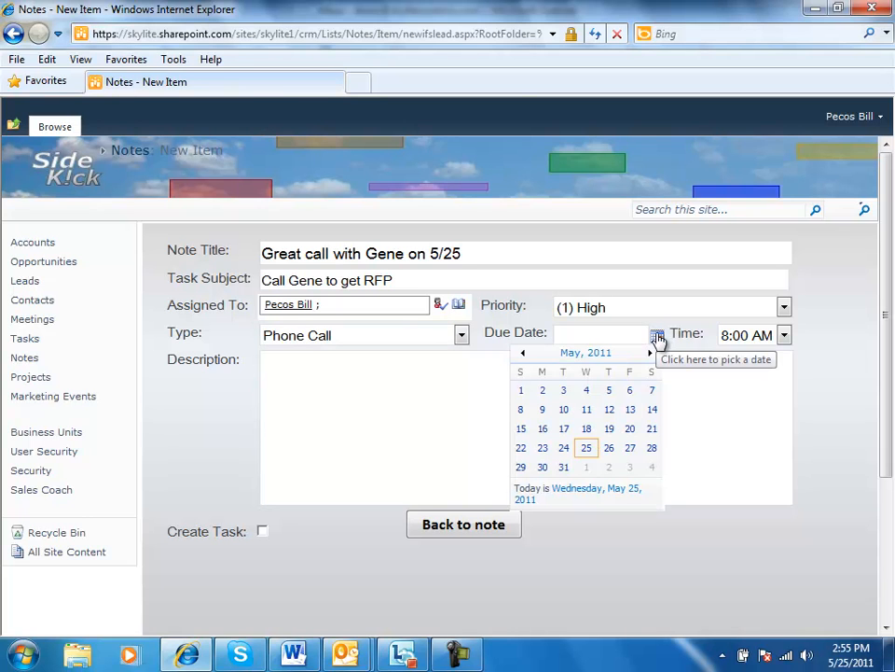
pyautogui.click(565, 466)
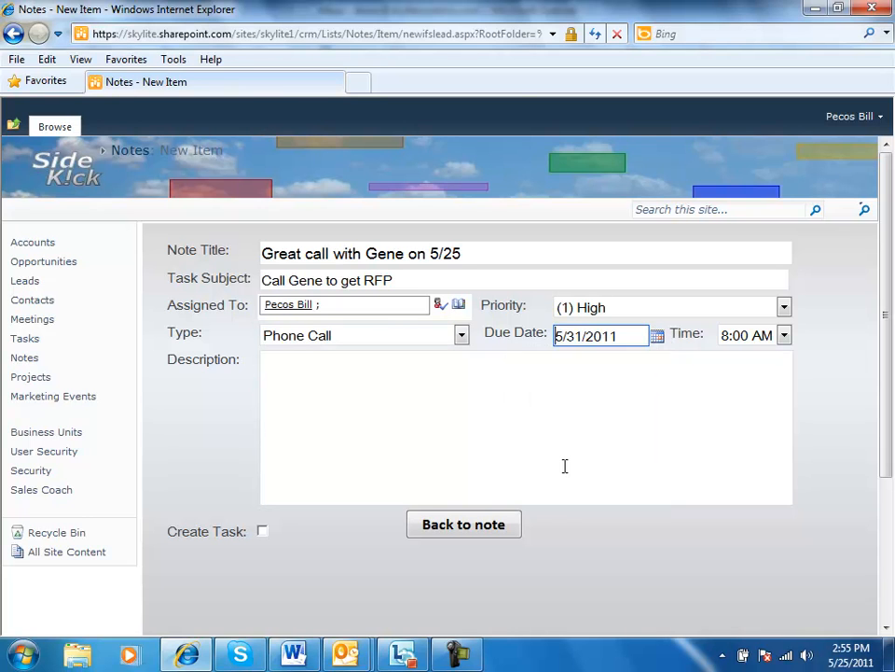
pyautogui.click(785, 336)
pyautogui.click(726, 342)
# Write a task description about calling the contact to get an update on the RFP
pyautogui.click(476, 380)
pyautogui.write('Ca')
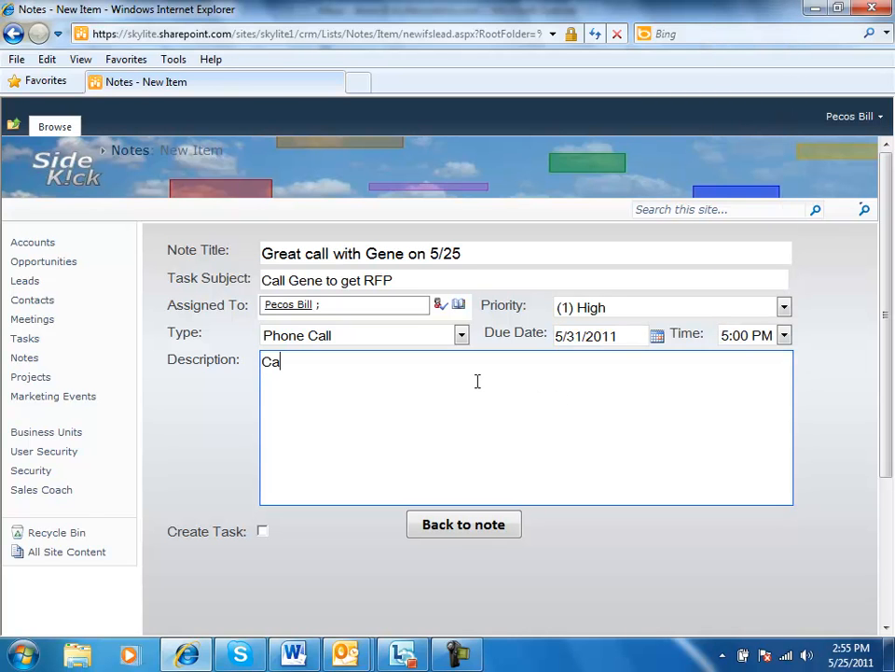
pyautogui.write('ll Gene to ge')
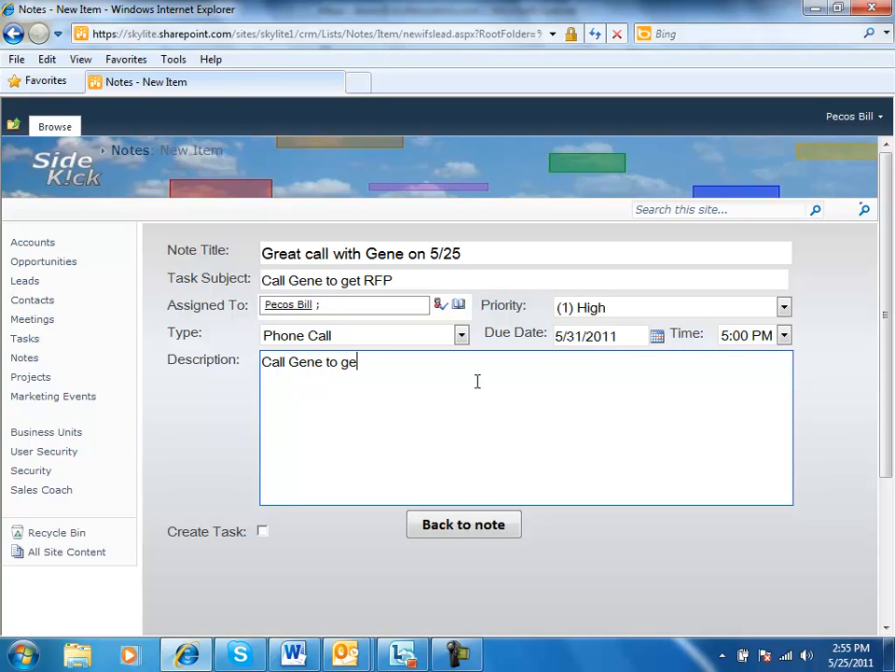
pyautogui.write('t update on ')
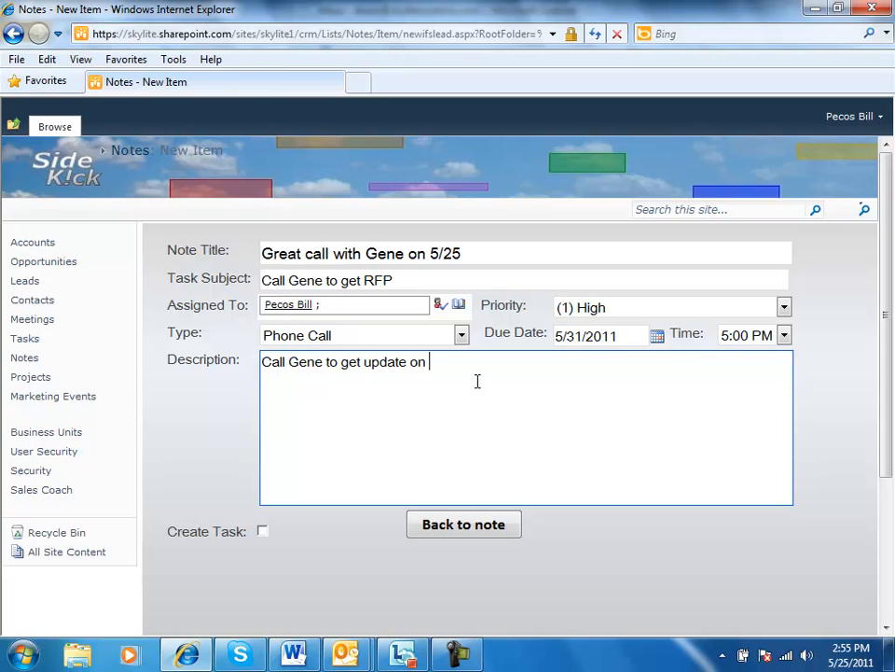
pyautogui.write('the RFP')
# Mark the follow-up task for creation, return to the note and save it
pyautogui.click(262, 531)
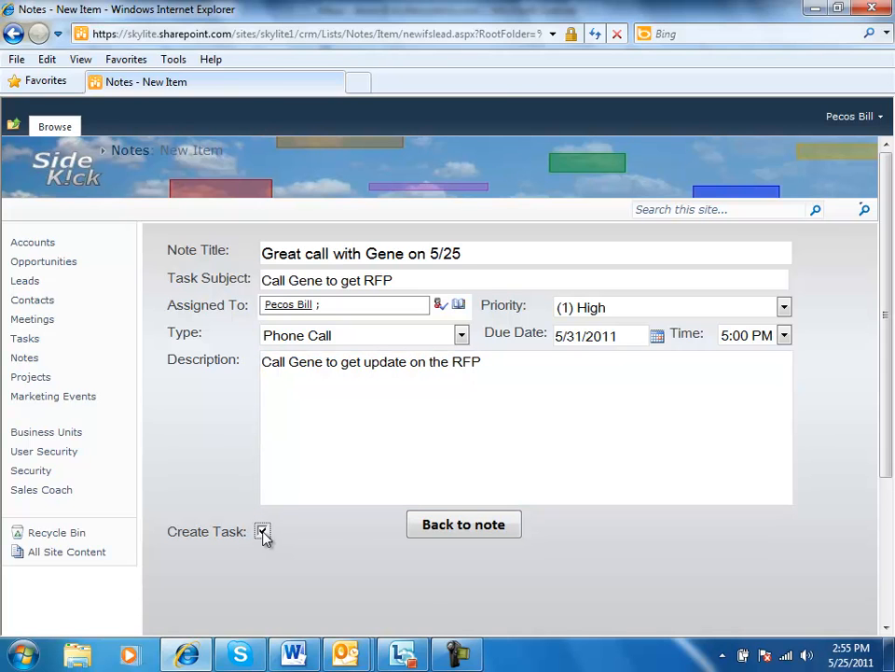
pyautogui.click(459, 528)
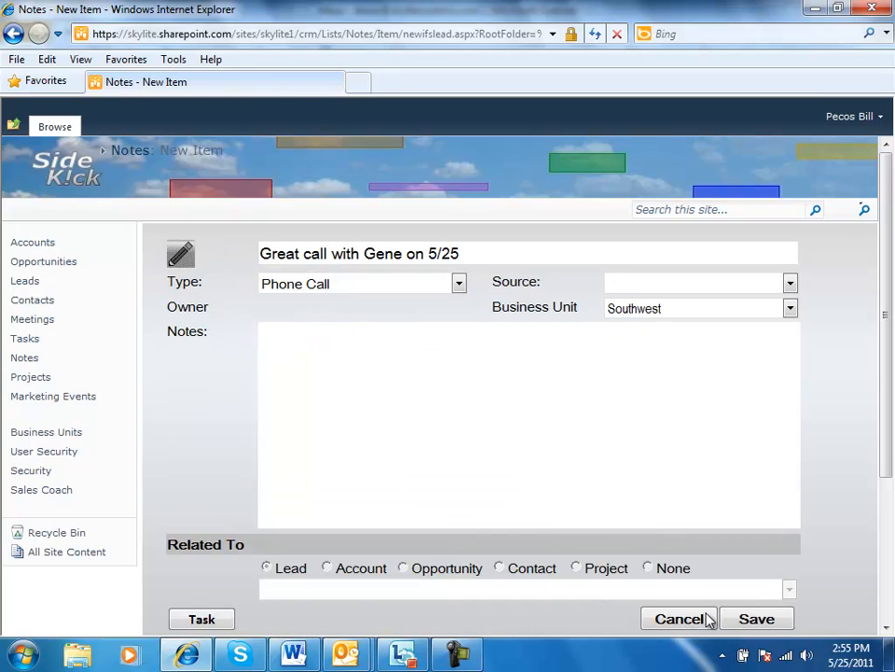
pyautogui.click(773, 628)
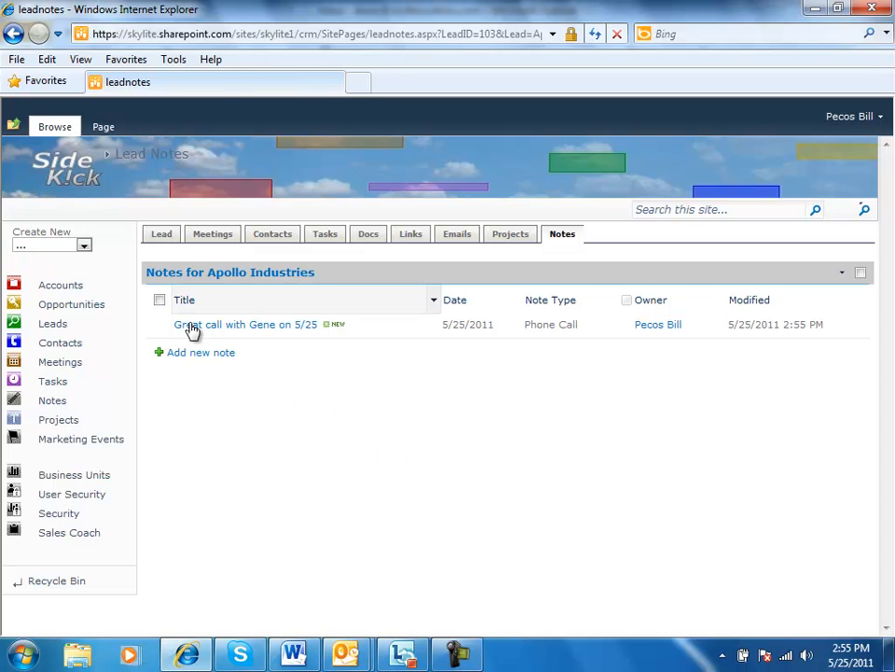
# Check the new follow-up task in Apollo Industries' tasks, the home page's open tasks and the full task list
pyautogui.click(154, 240)
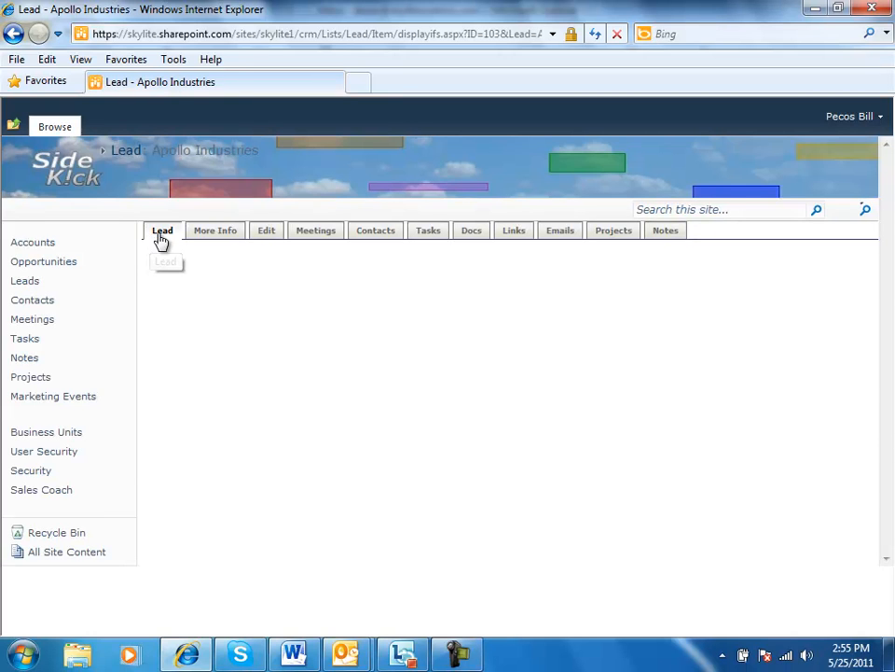
pyautogui.click(428, 233)
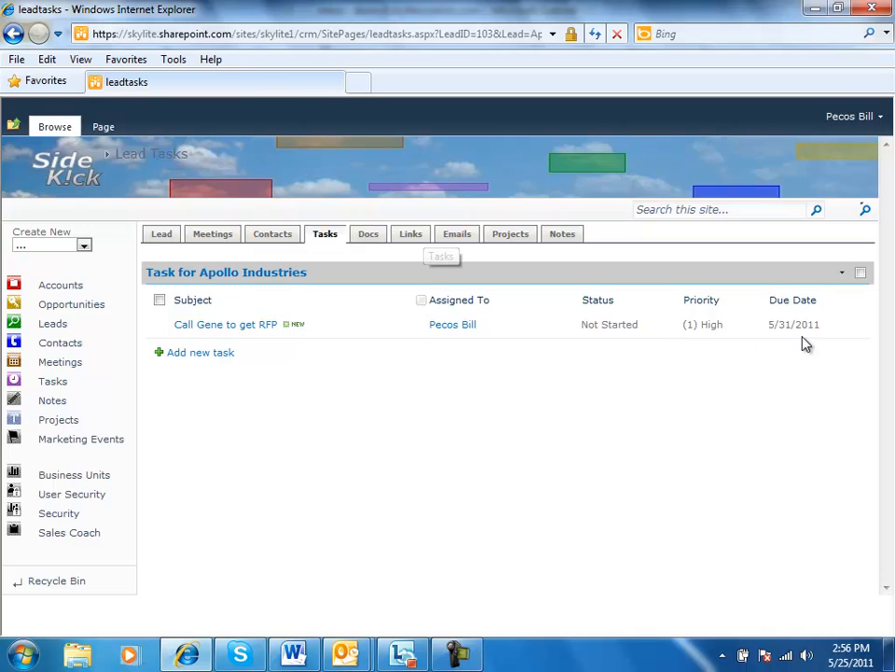
pyautogui.click(27, 177)
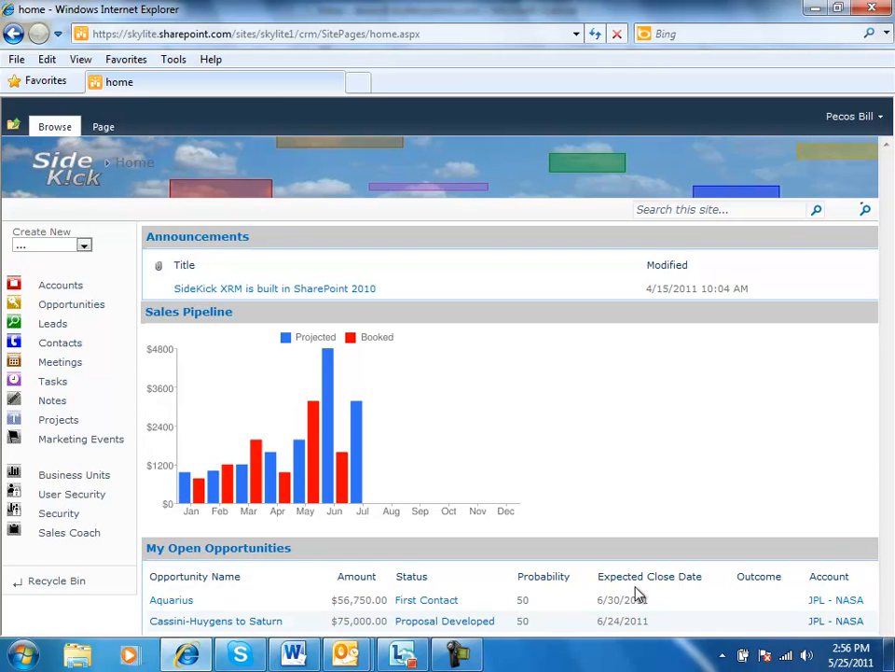
pyautogui.scroll(-4, 584, 610)
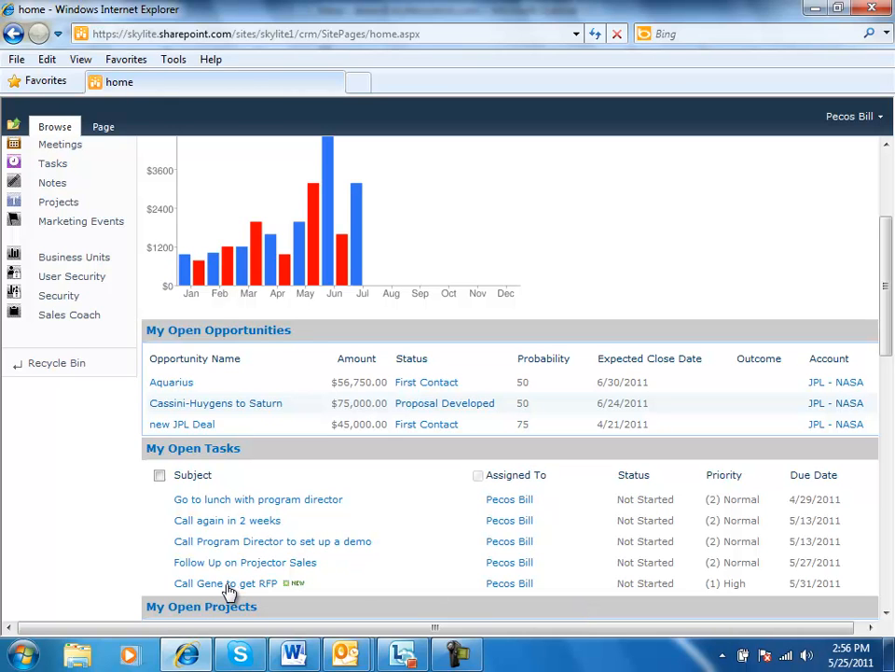
pyautogui.click(53, 165)
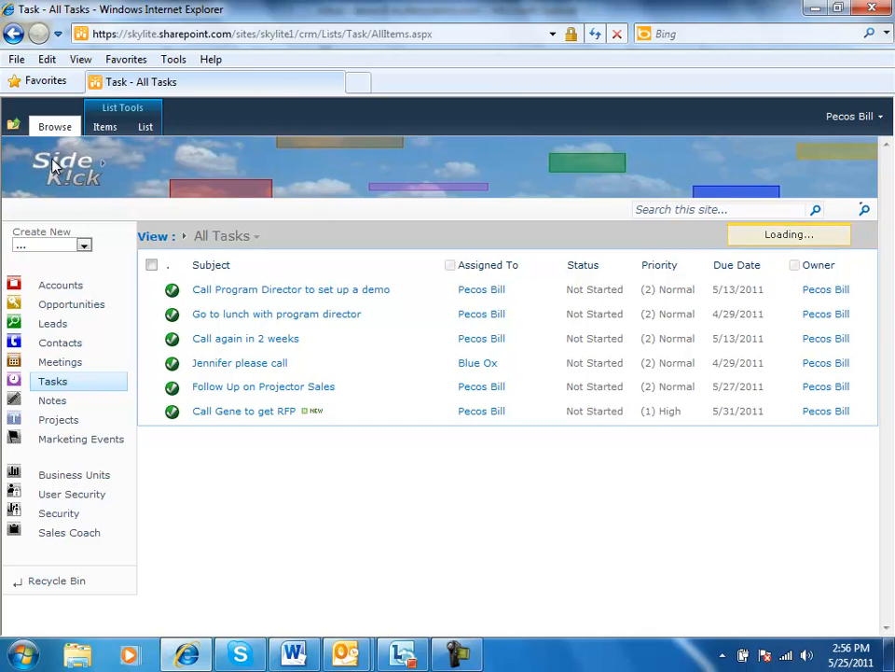
# Show the actions available for the Apollo Industries lead in the leads list, including Convert to prospect, without choosing one
pyautogui.click(54, 324)
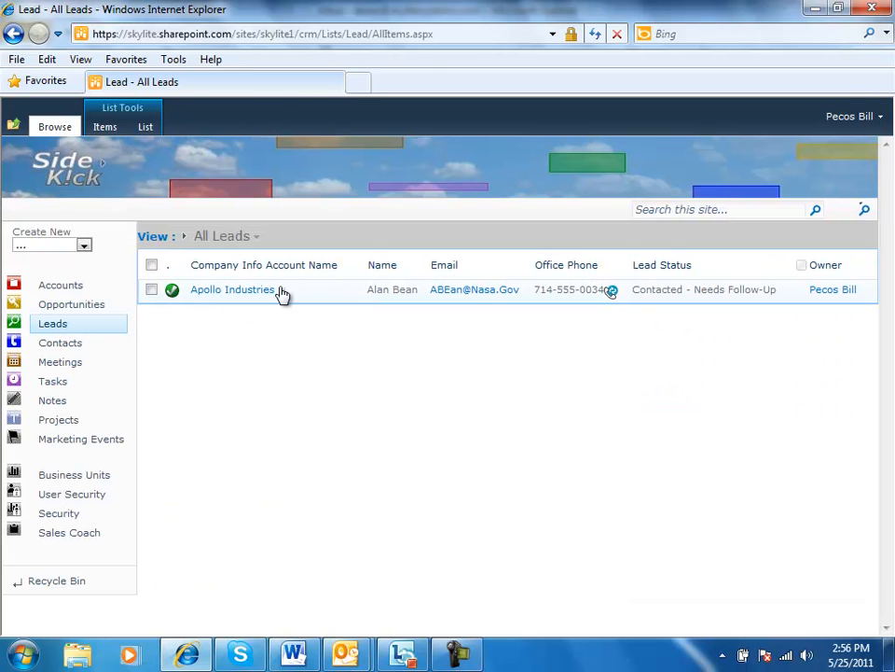
pyautogui.moveTo(245, 290)
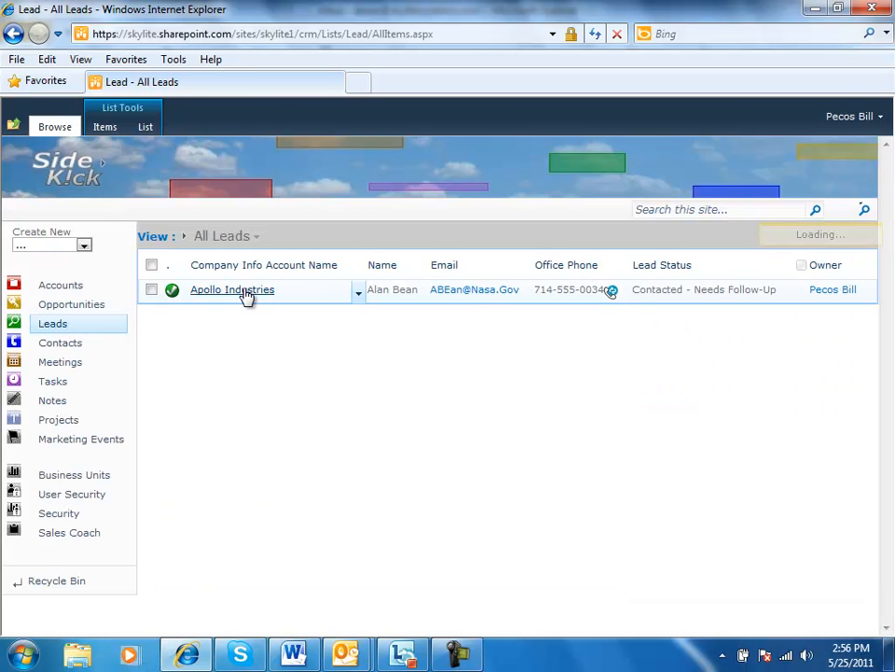
pyautogui.click(359, 294)
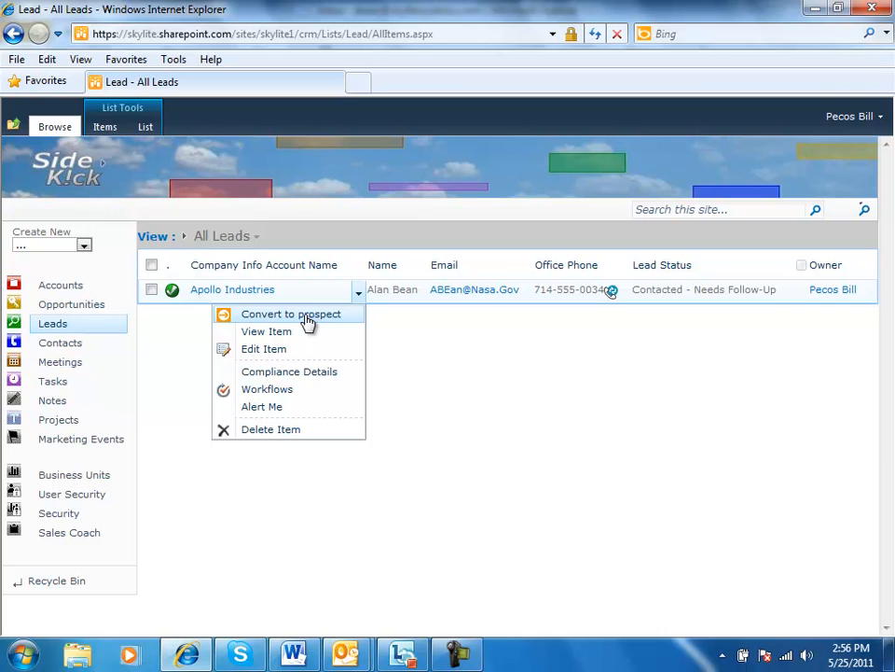
pyautogui.click(60, 291)
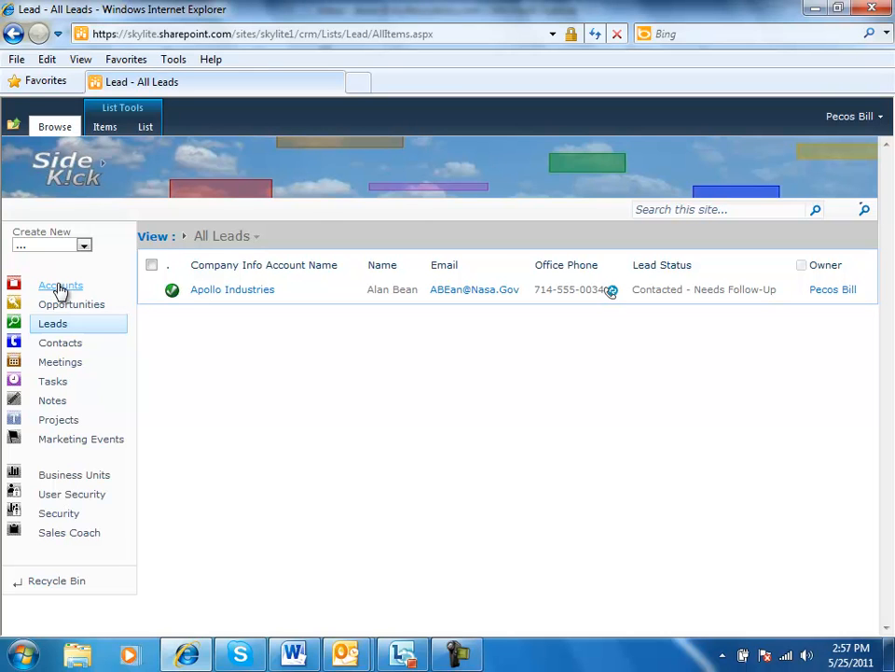
# Open the JPL - NASA account from the accounts list and view its additional information
pyautogui.click(58, 286)
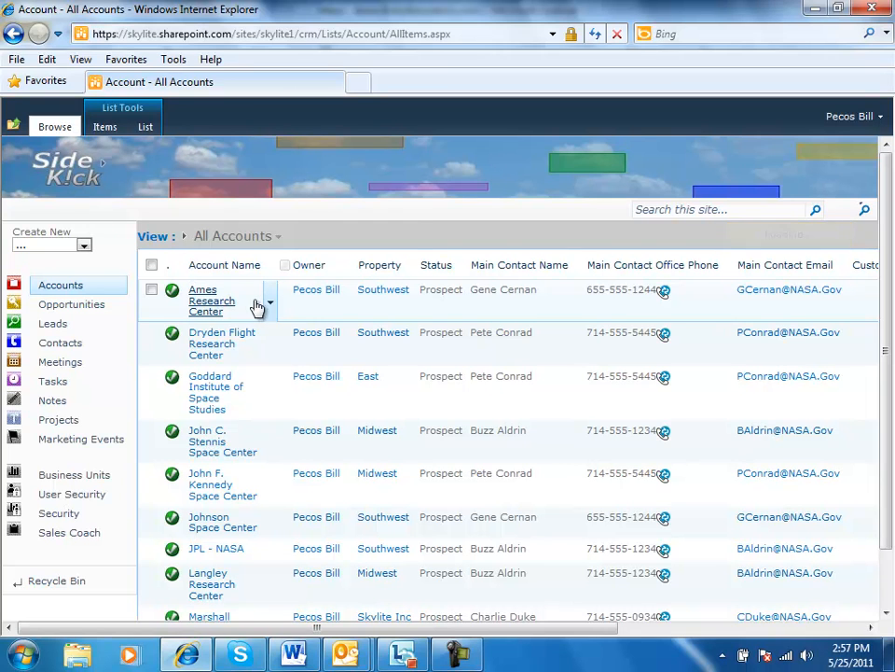
pyautogui.click(196, 554)
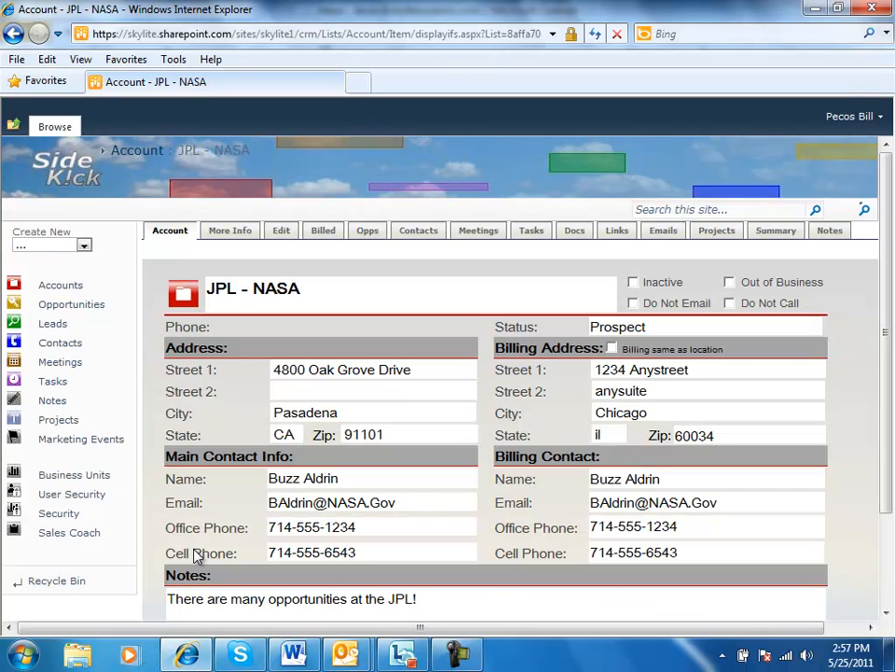
pyautogui.click(230, 230)
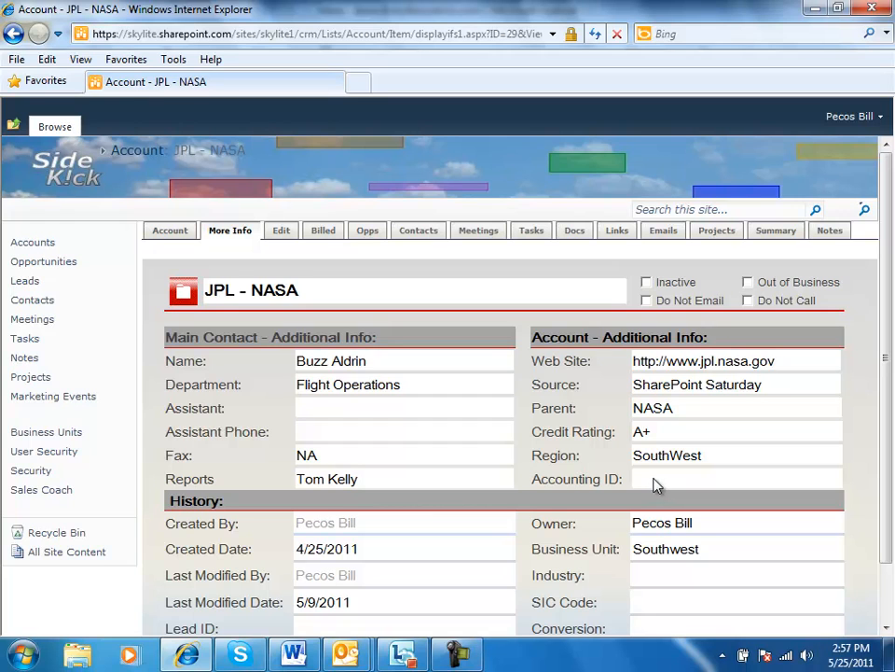
# Edit the JPL - NASA account and enter a trial ERP ID
pyautogui.click(277, 235)
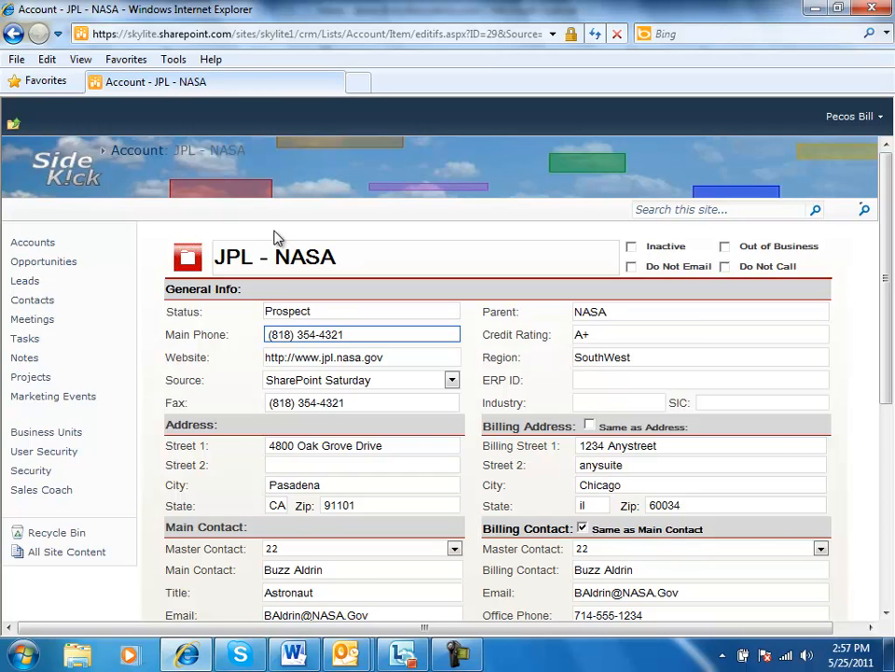
pyautogui.click(594, 376)
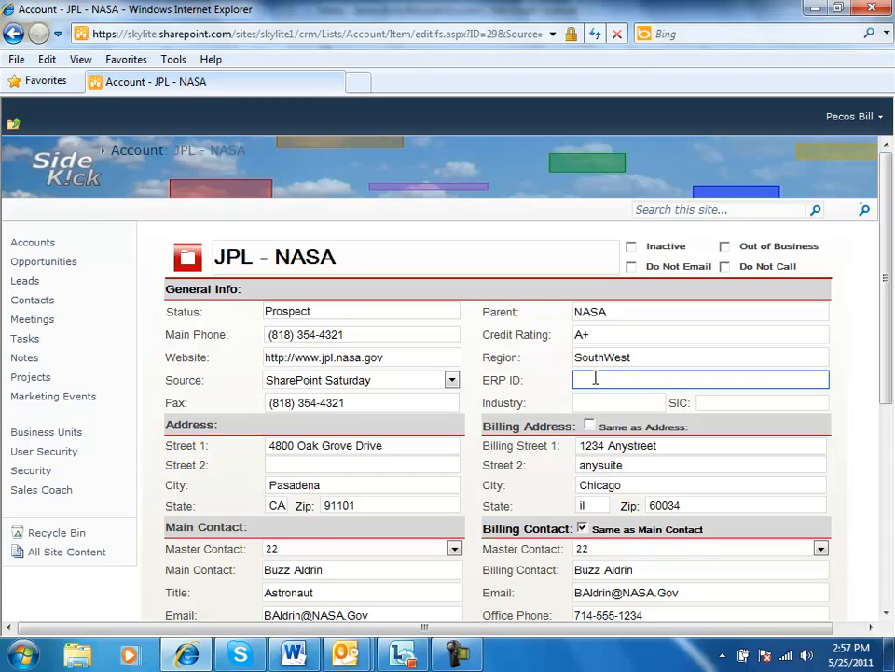
pyautogui.write('4548')
pyautogui.press('Tab')
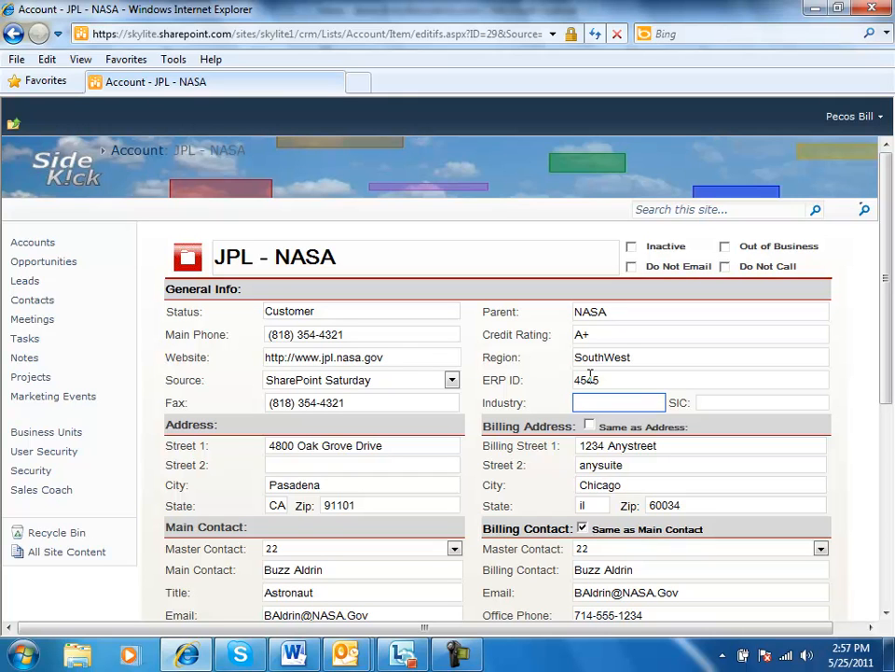
# Clear the ERP ID and leave the account's edit form without saving
pyautogui.moveTo(600, 377); pyautogui.dragTo(572, 385)
pyautogui.press('BackSpace')
pyautogui.press('Tab')
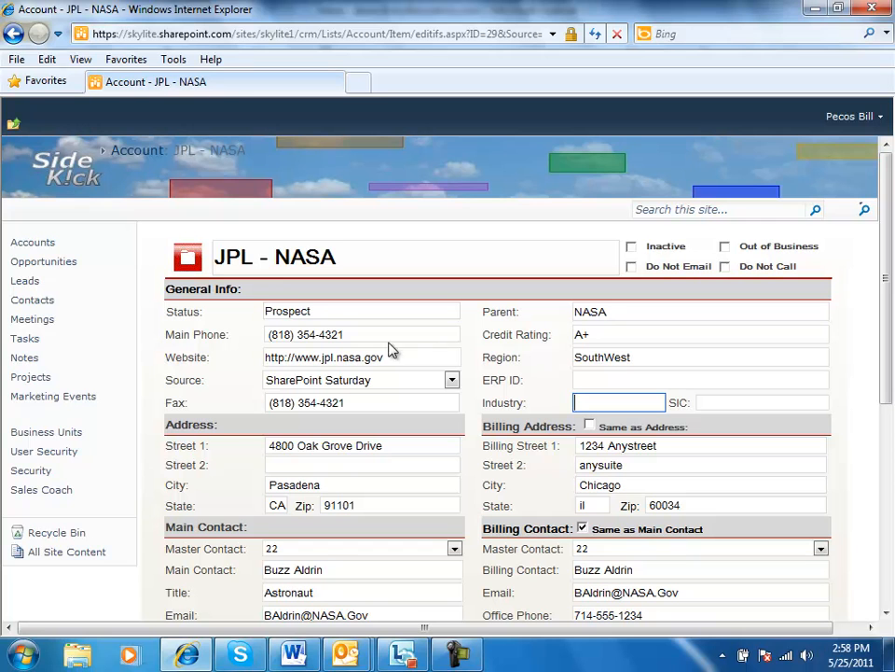
pyautogui.click(11, 35)
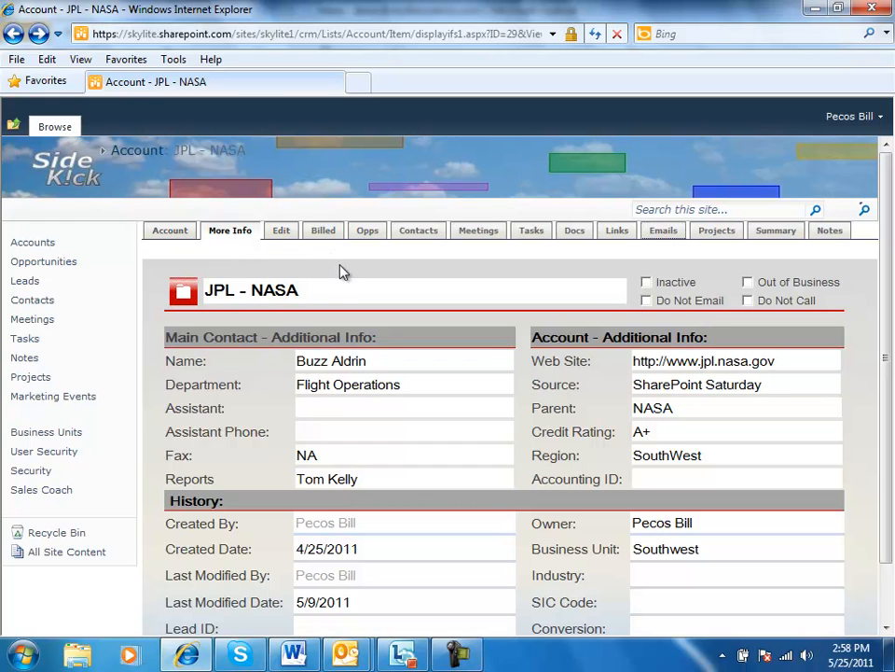
# Review the JPL - NASA account's billed revenue and its list of opportunities
pyautogui.click(323, 232)
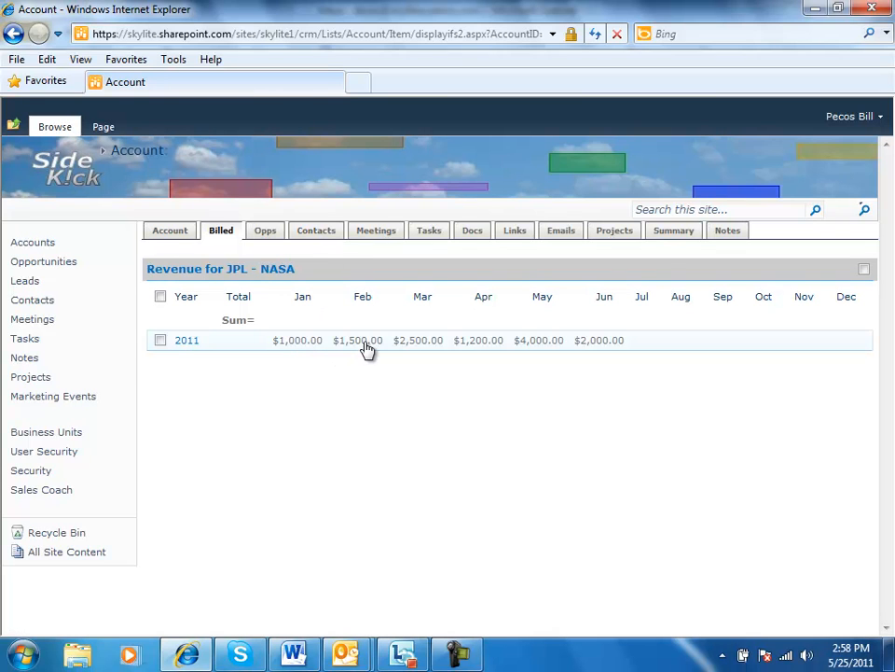
pyautogui.click(159, 234)
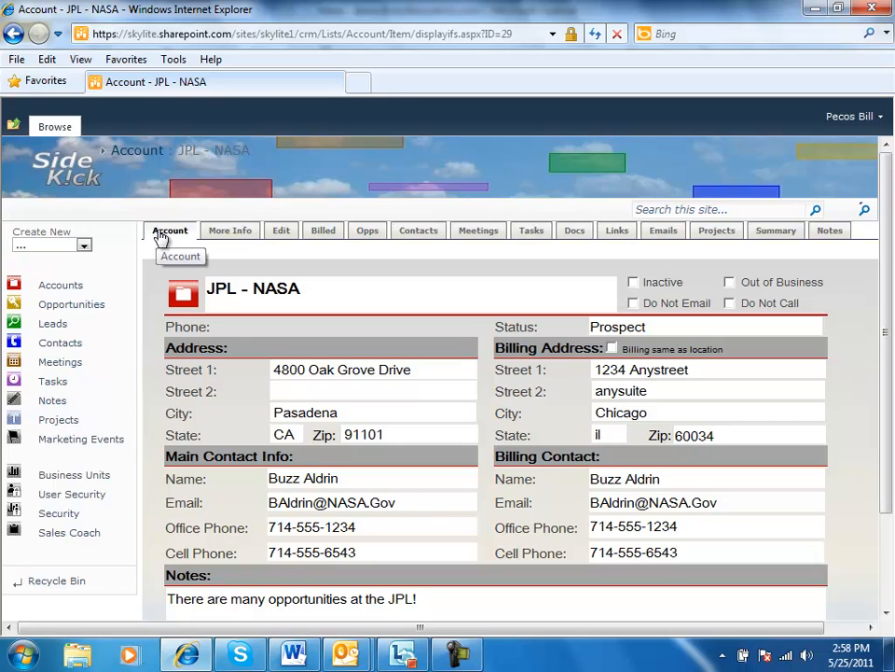
pyautogui.click(368, 233)
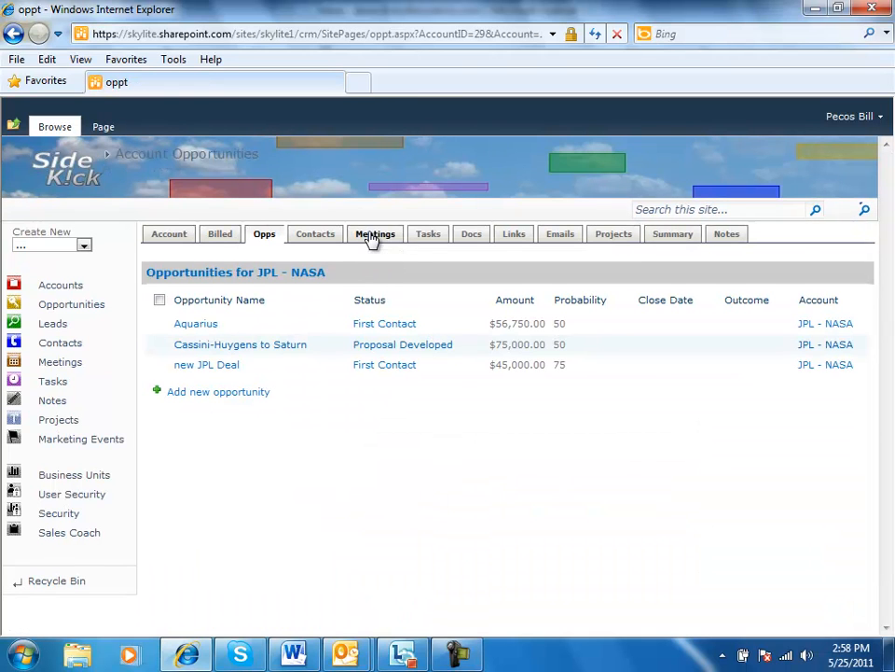
# Open the 2011 revenue spread of the Cassini-Huygens to Saturn opportunity
pyautogui.click(213, 347)
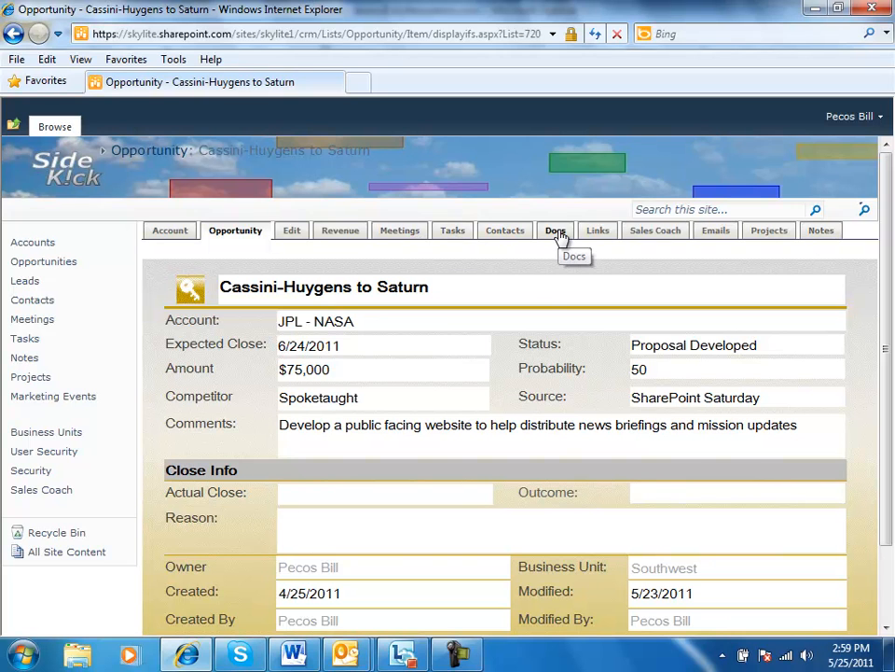
pyautogui.click(336, 239)
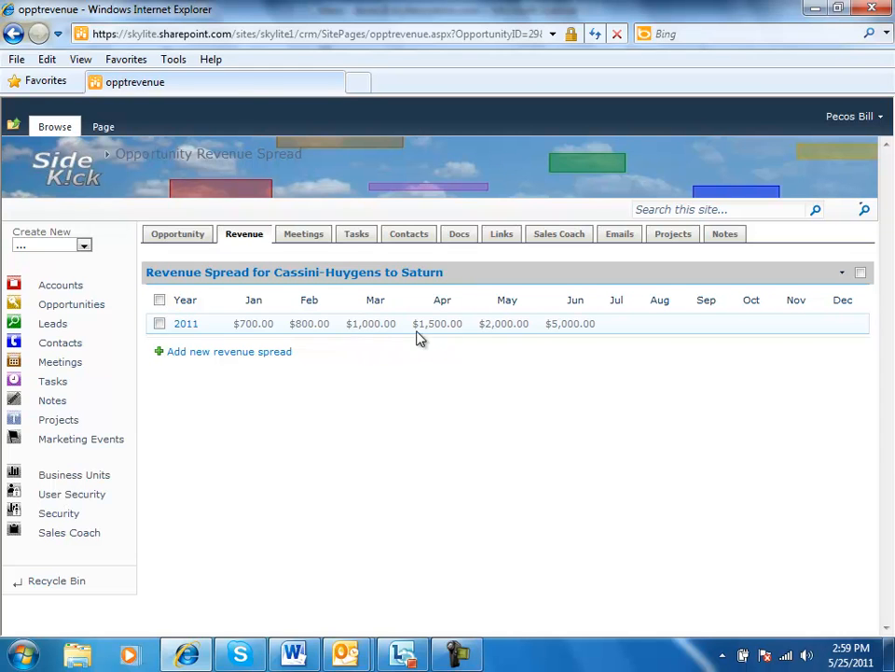
pyautogui.click(182, 327)
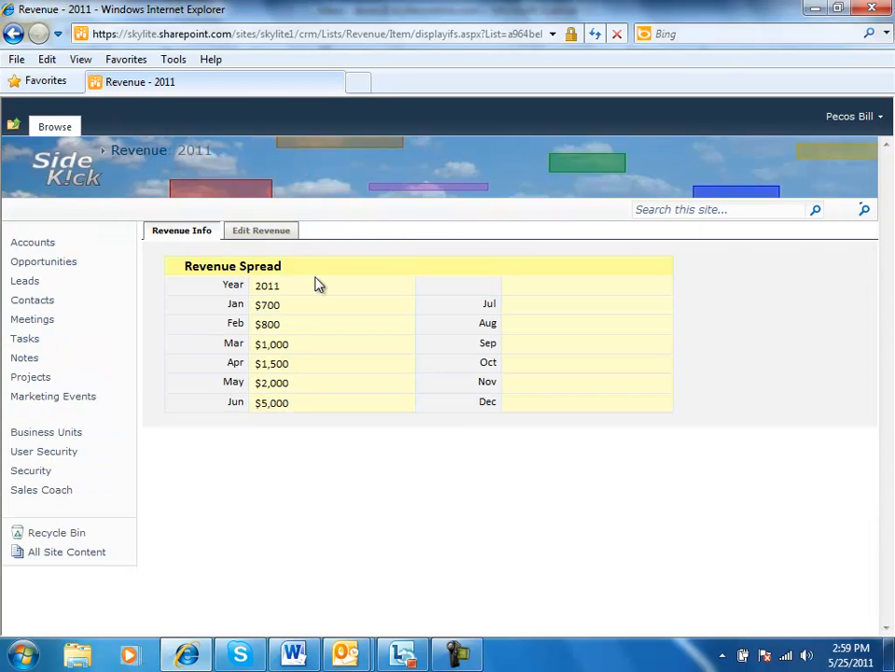
# Set the July amount in the 2011 revenue spread to $10,000 and save the record
pyautogui.click(273, 235)
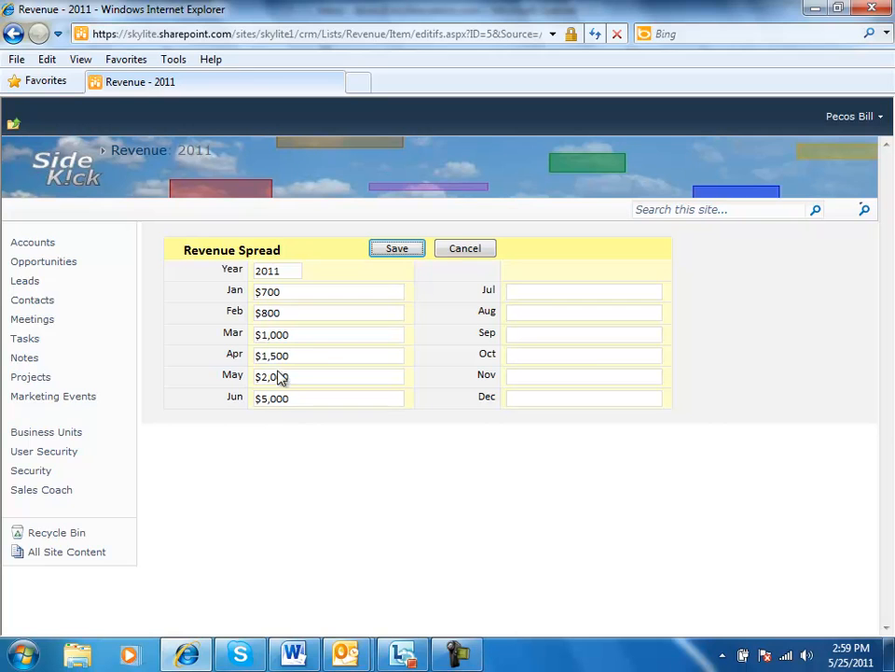
pyautogui.click(526, 294)
pyautogui.write('10000')
pyautogui.press('Tab')
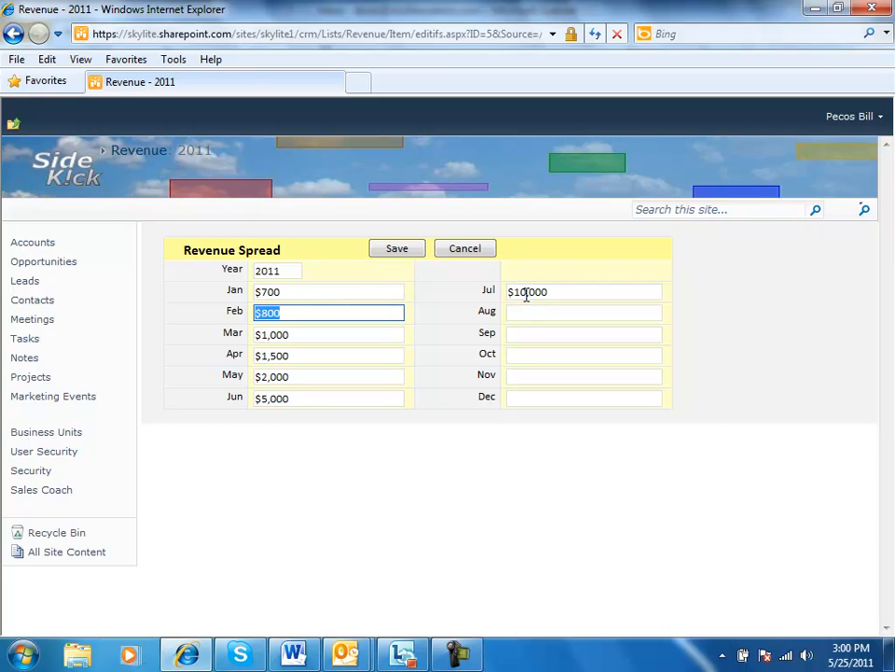
pyautogui.click(396, 250)
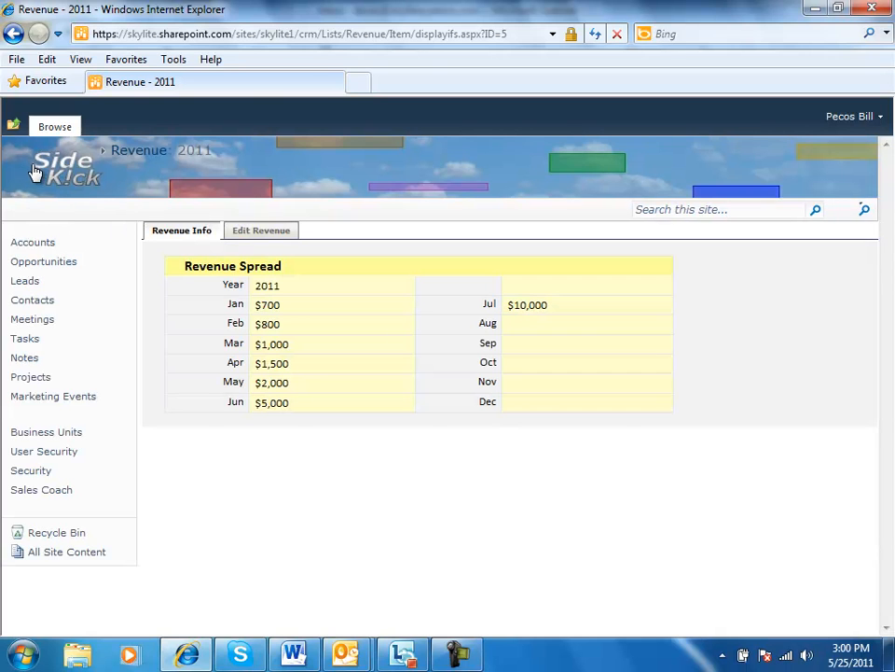
# Examine the Sales Pipeline chart and the Projected Revenue list on the home page
pyautogui.click(25, 168)
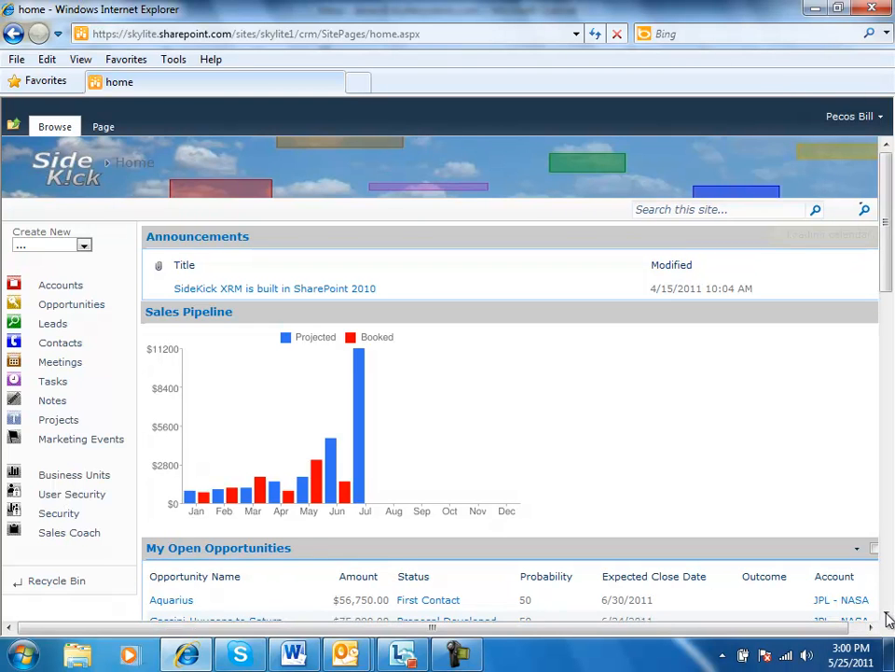
pyautogui.moveTo(887, 615); pyautogui.dragTo(887, 616)
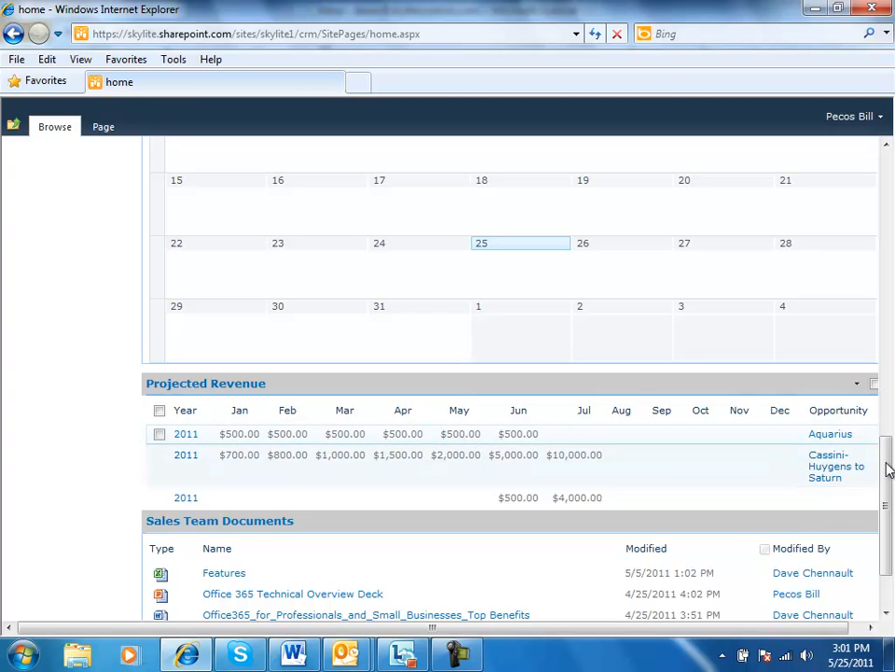
pyautogui.moveTo(888, 469); pyautogui.dragTo(888, 178)
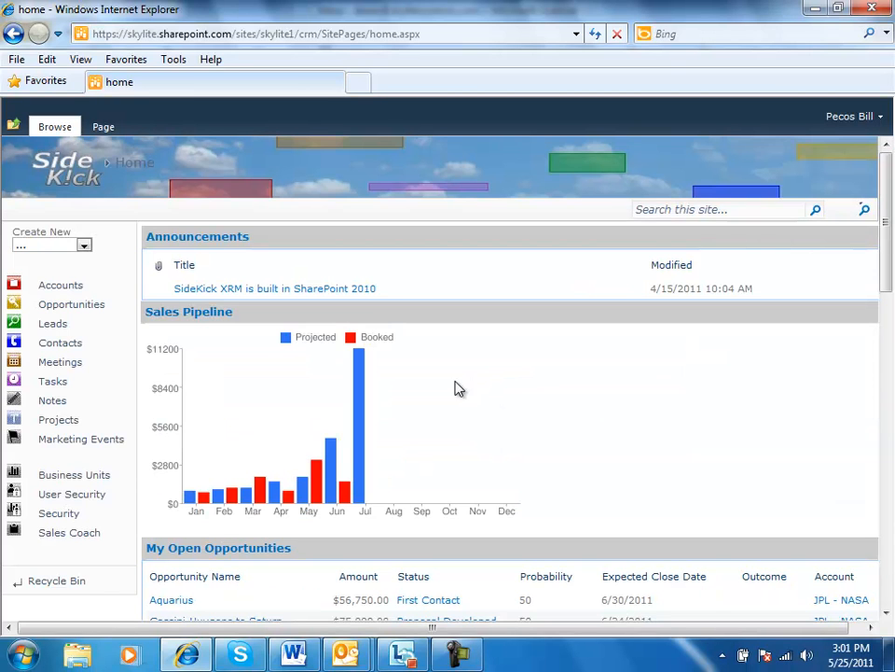
# Open Gene Cernan's record in the master contacts and review all activity linked to it
pyautogui.click(51, 344)
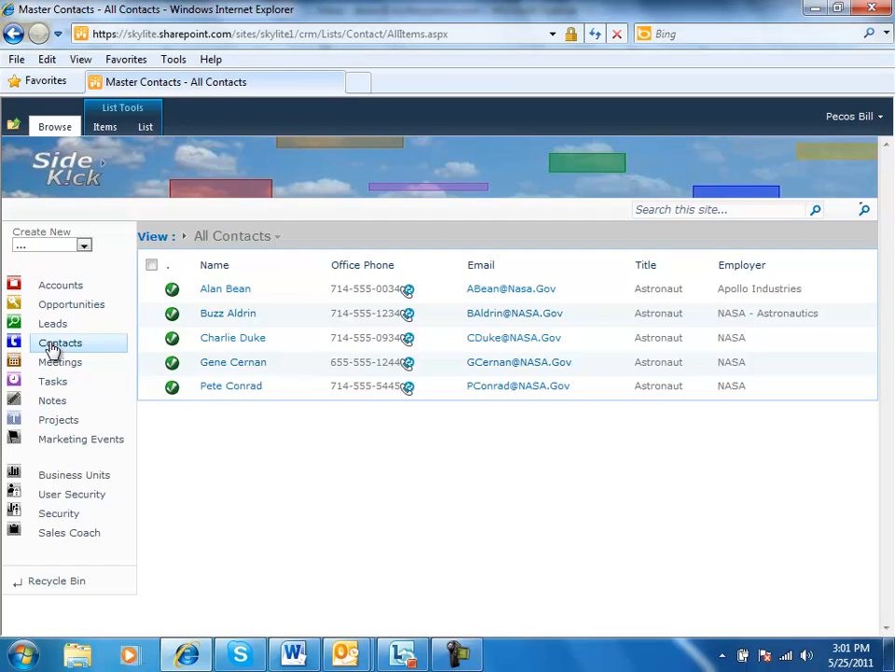
pyautogui.click(224, 362)
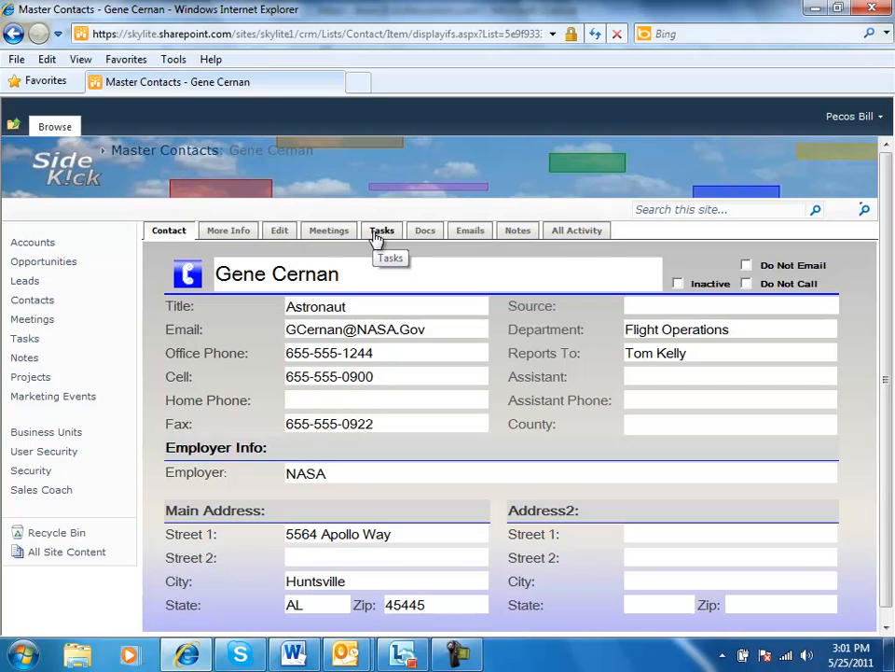
pyautogui.click(573, 233)
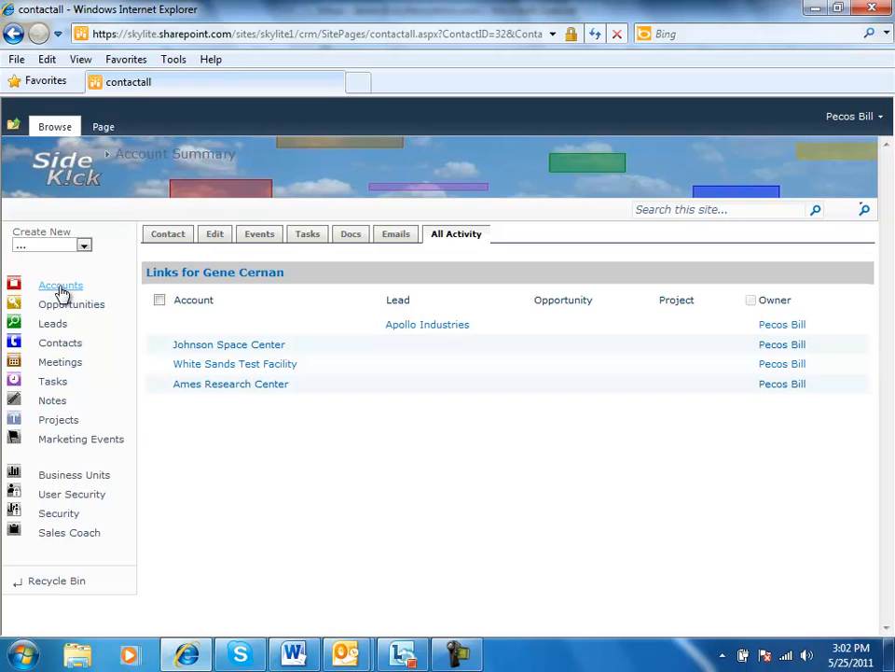
# Open the Cassini Planning Session project and review its project members
pyautogui.click(71, 422)
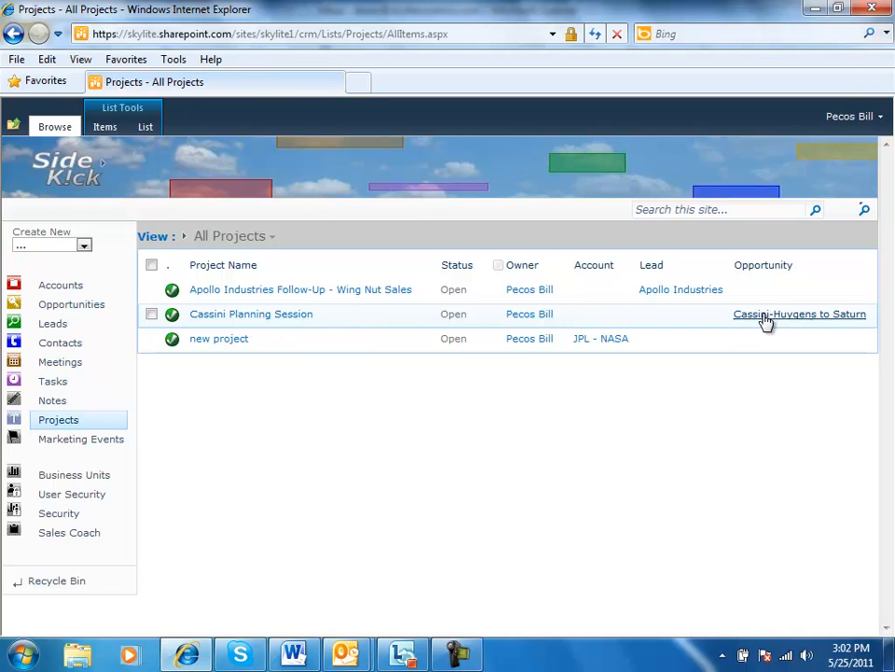
pyautogui.click(268, 320)
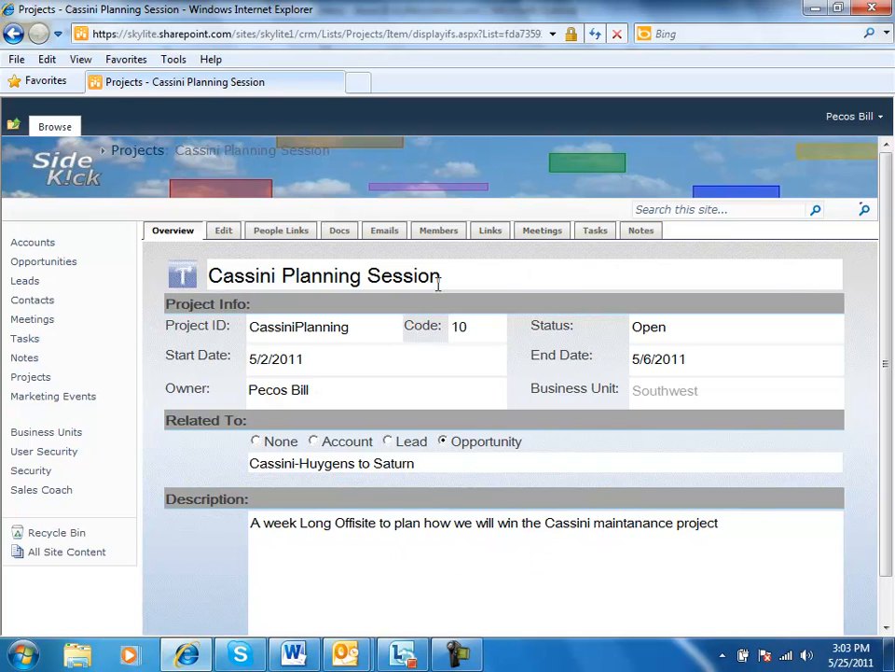
pyautogui.click(440, 234)
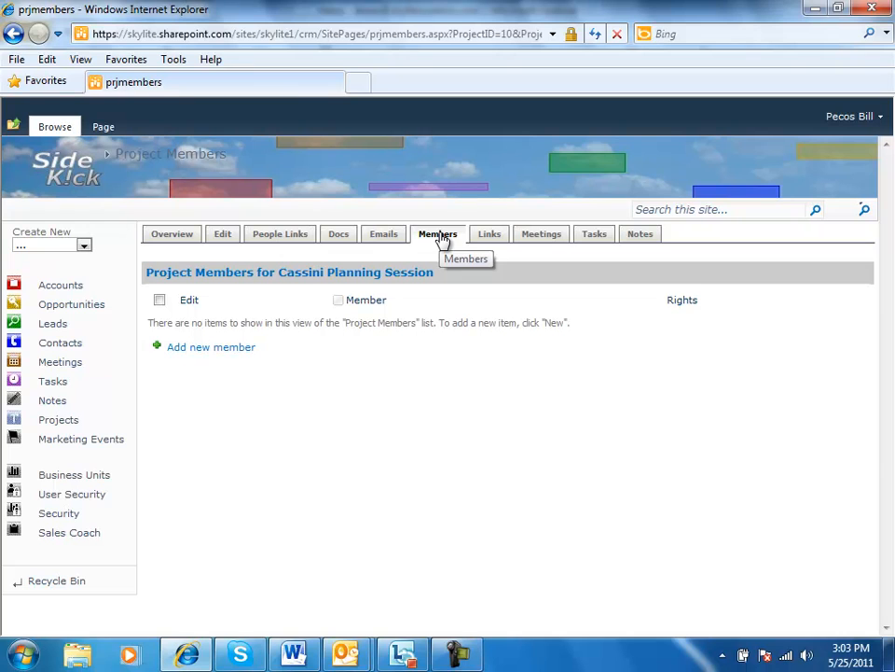
# Start a new people link for the Cassini Planning Session project using Gene Cernan as the master contact
pyautogui.click(295, 236)
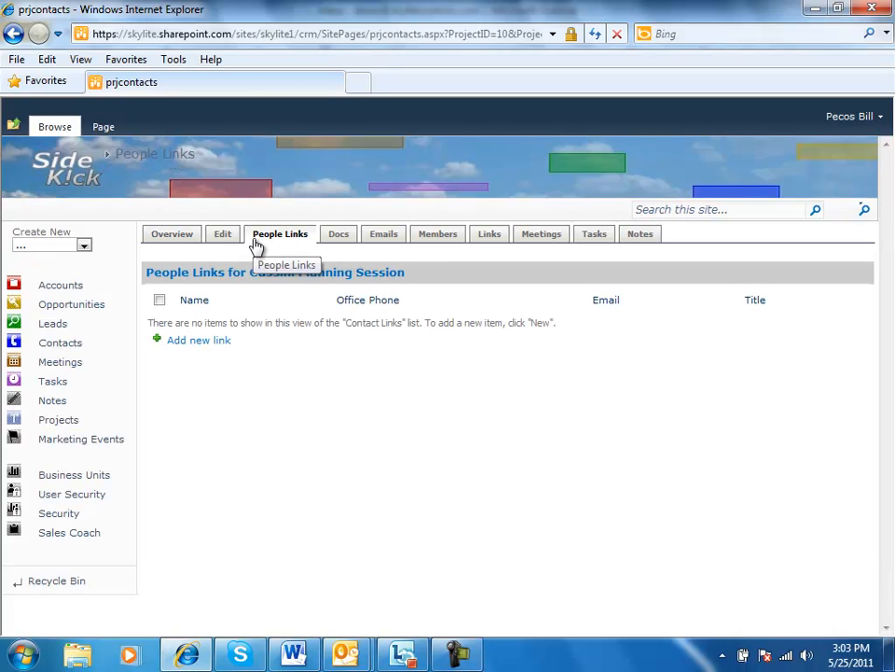
pyautogui.click(189, 341)
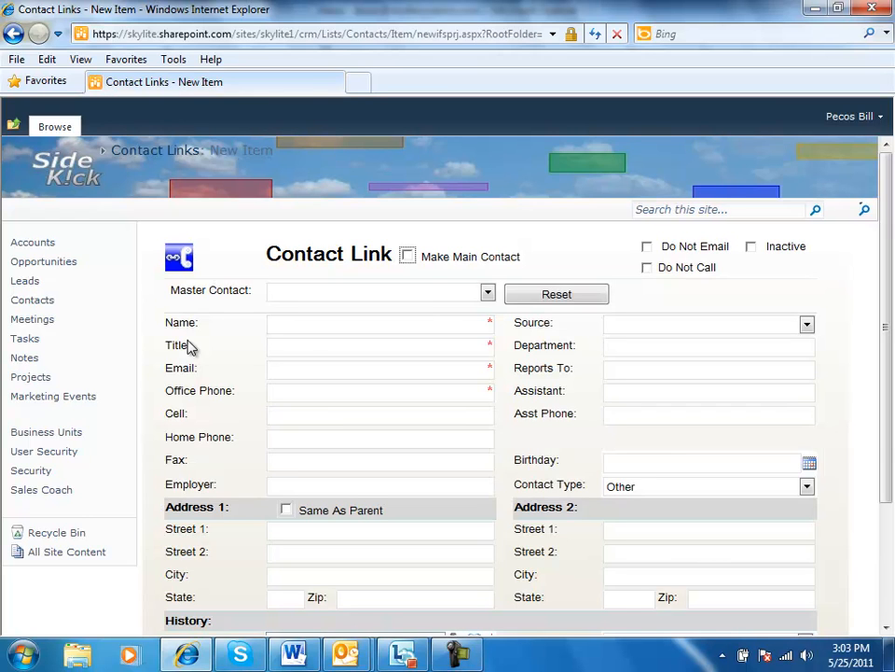
pyautogui.click(488, 293)
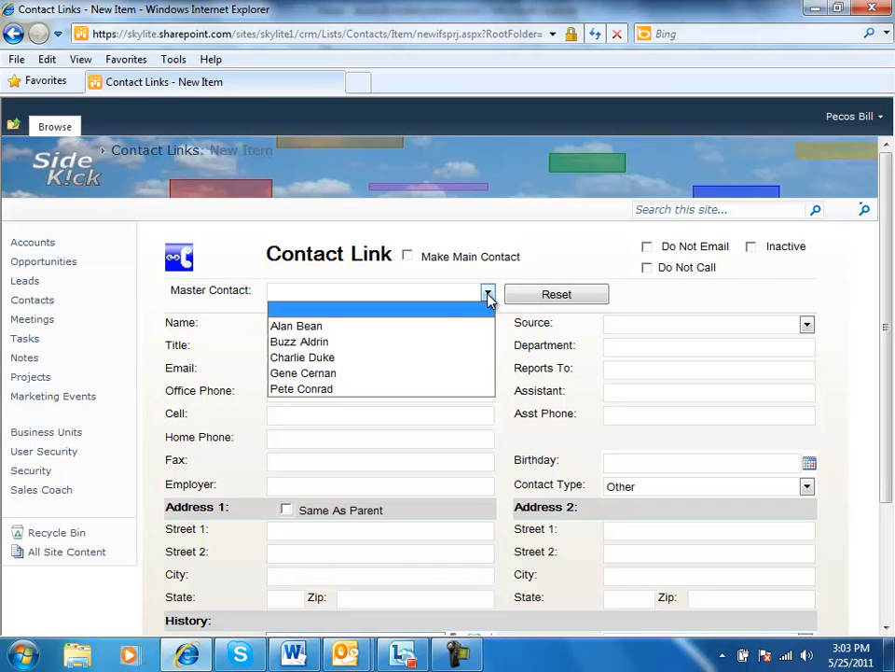
pyautogui.click(323, 372)
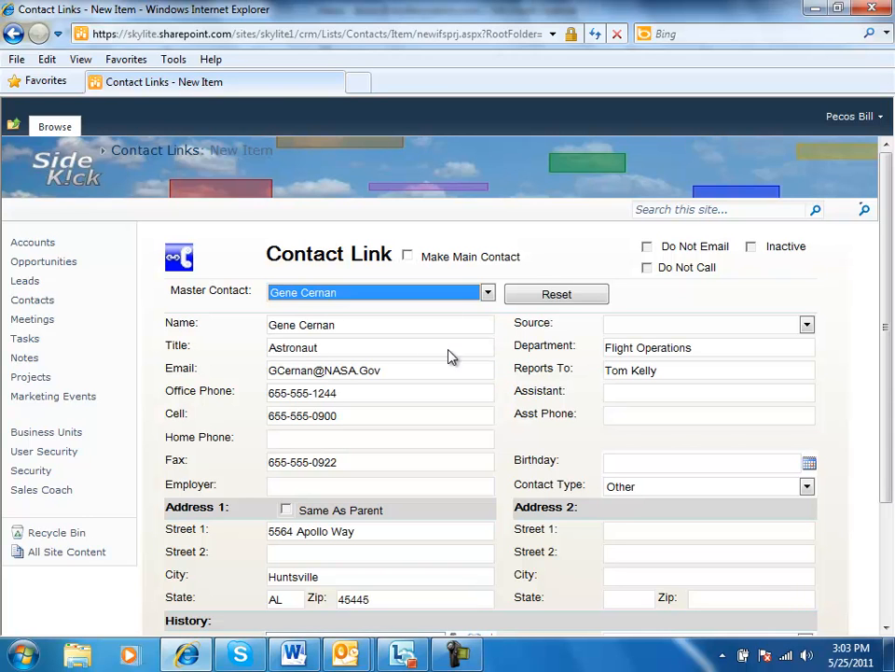
# Find the signed-in user in the people directory and assign that user as the contact link's owner
pyautogui.click(886, 629)
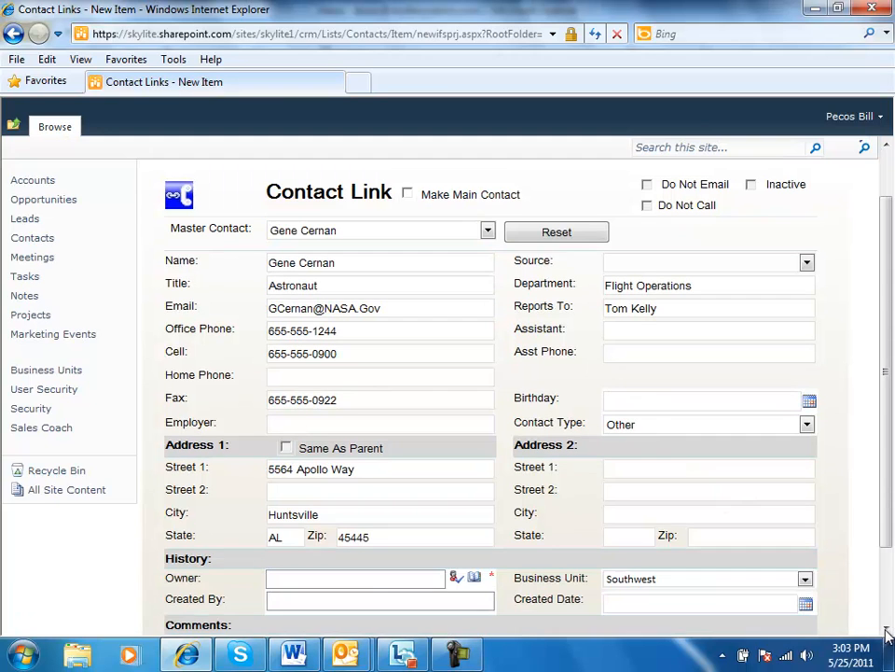
pyautogui.click(474, 578)
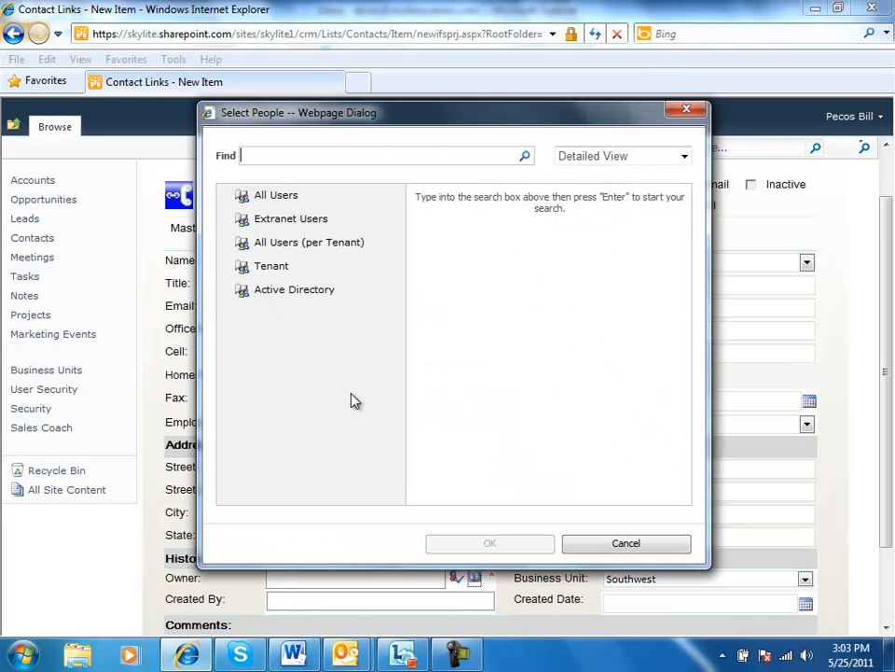
pyautogui.write('pecos')
pyautogui.click(525, 156)
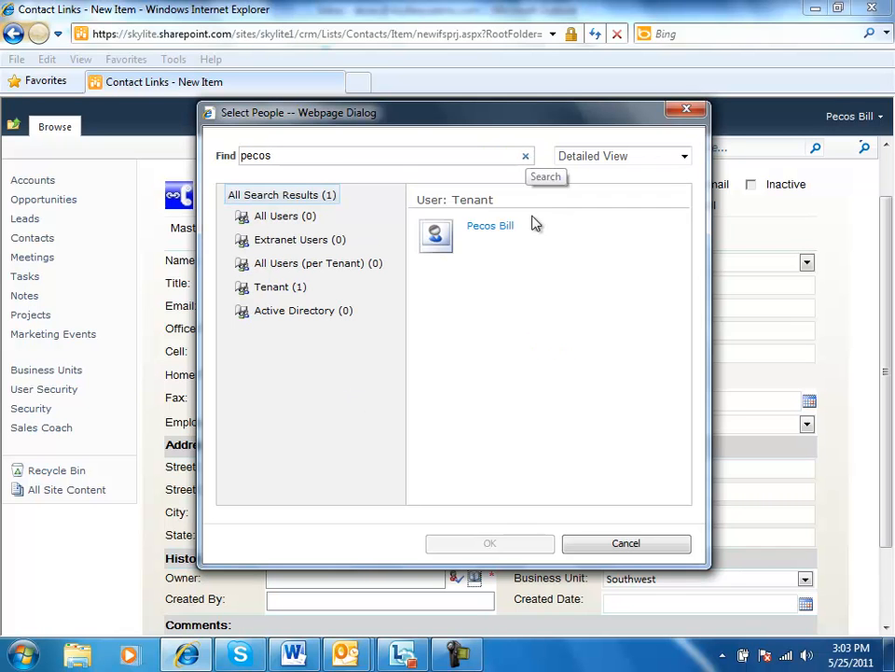
pyautogui.click(494, 233)
pyautogui.click(507, 544)
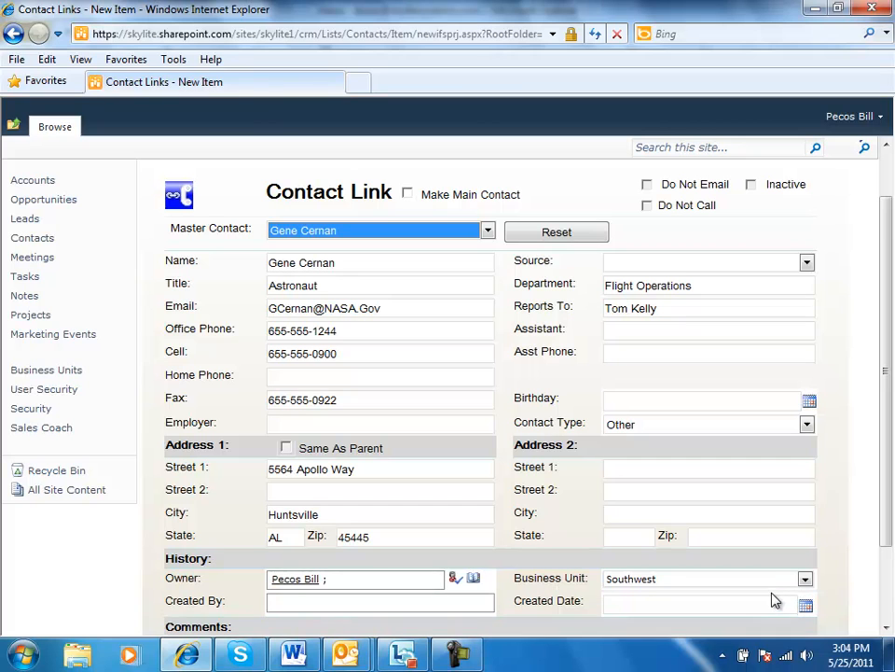
# Add the comment "Gene is driving a new RFP" to the contact link and save it
pyautogui.click(888, 626)
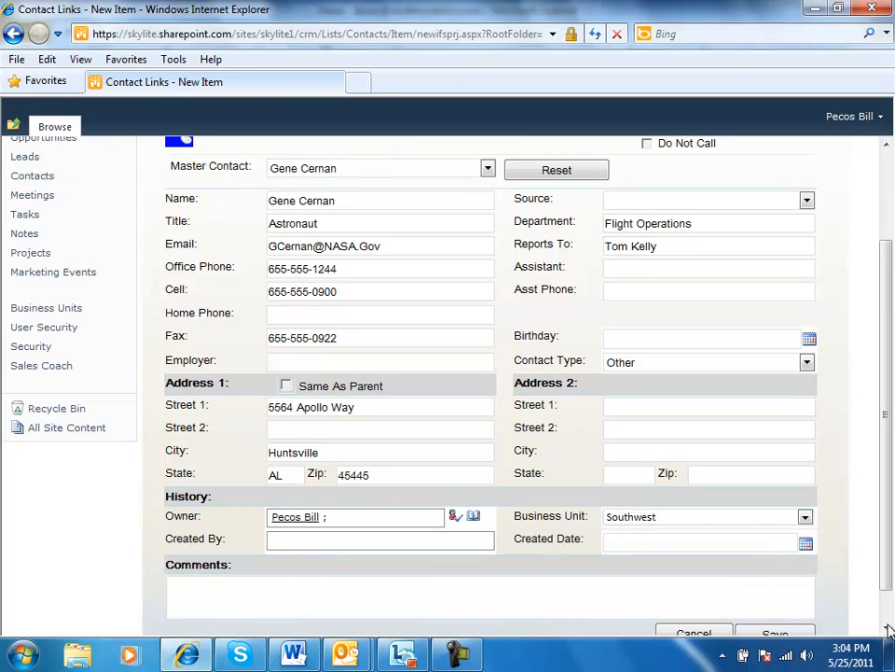
pyautogui.click(439, 583)
pyautogui.write('Gene is driving a new RFP')
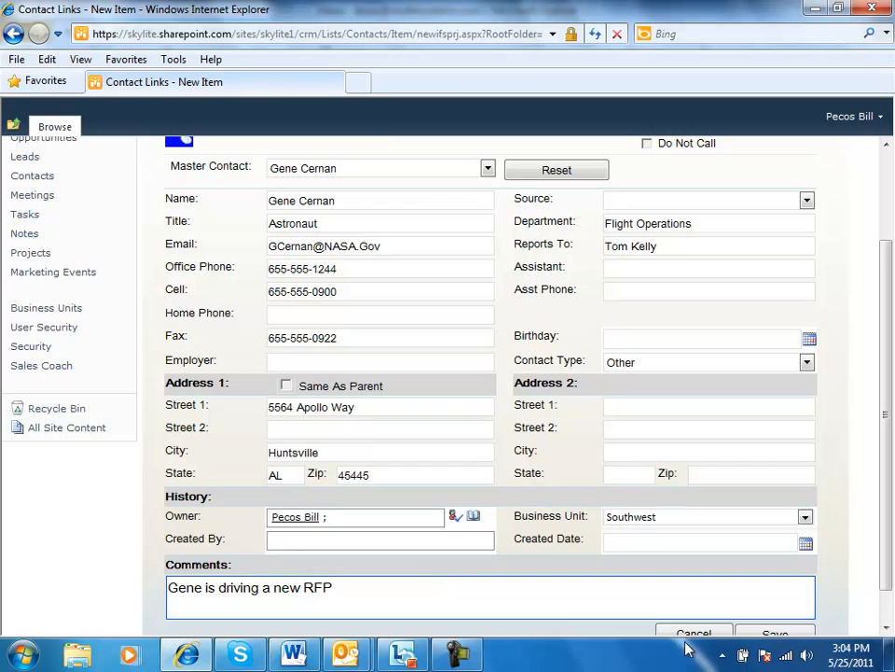
pyautogui.scroll(-2, 877, 631)
pyautogui.click(788, 597)
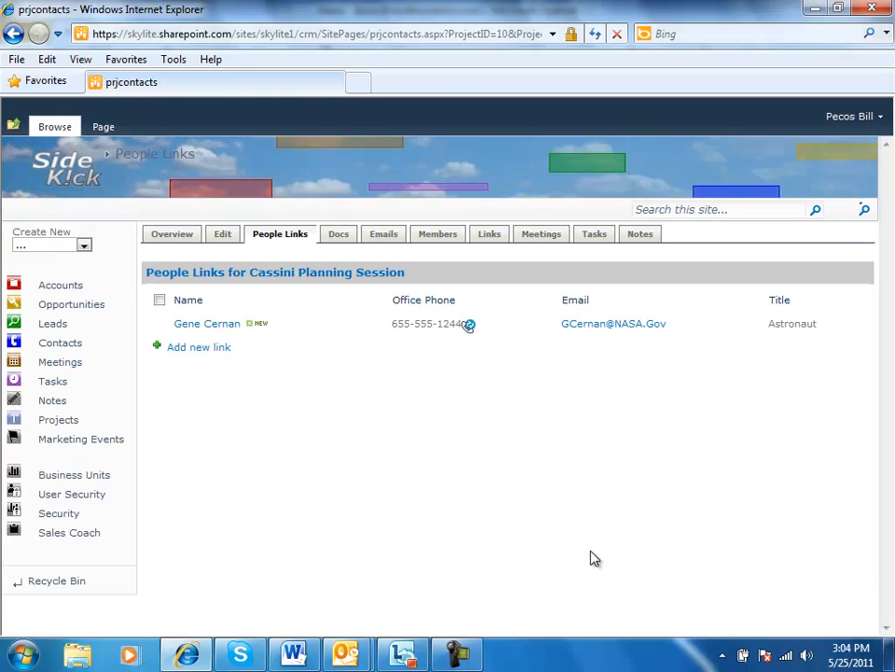
# Return to the project overview, then reopen Gene Cernan's master contact record and check its activity links for the project
pyautogui.click(170, 239)
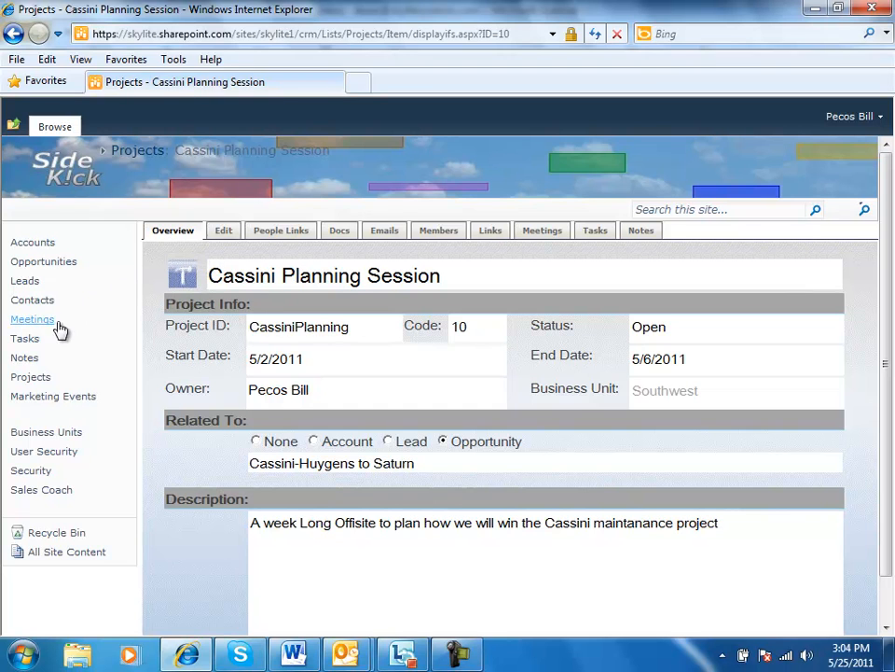
pyautogui.click(36, 301)
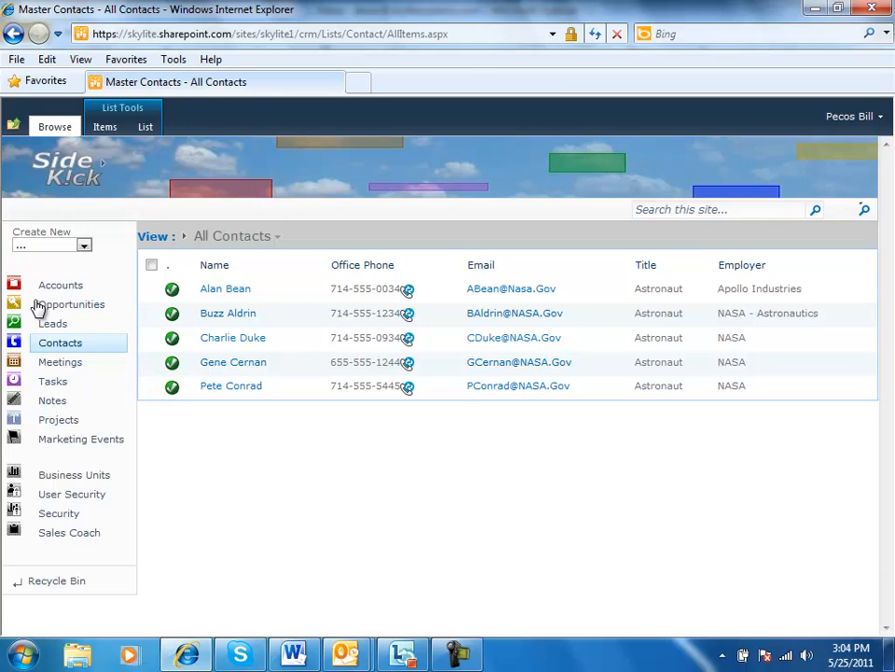
pyautogui.click(214, 369)
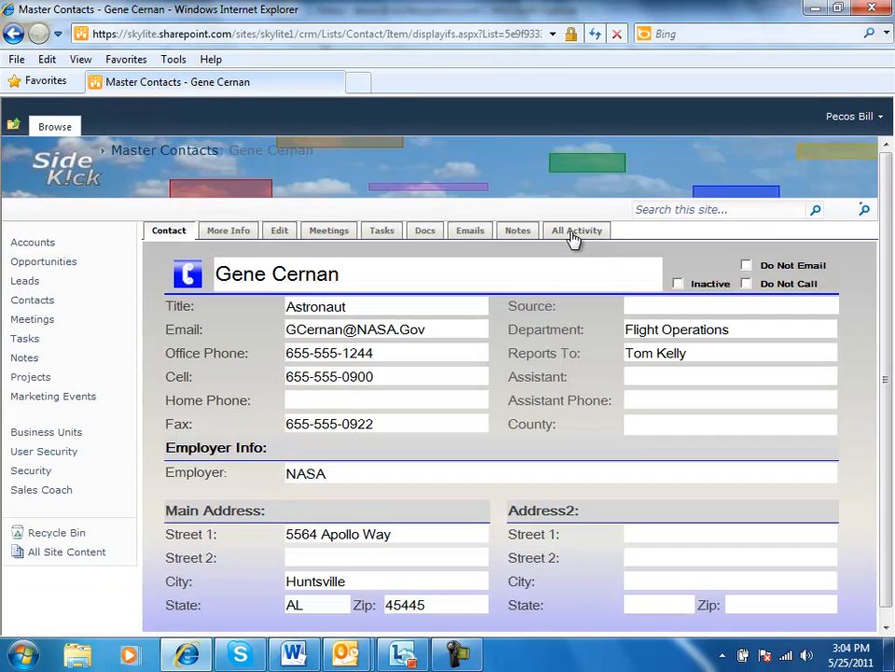
pyautogui.click(574, 235)
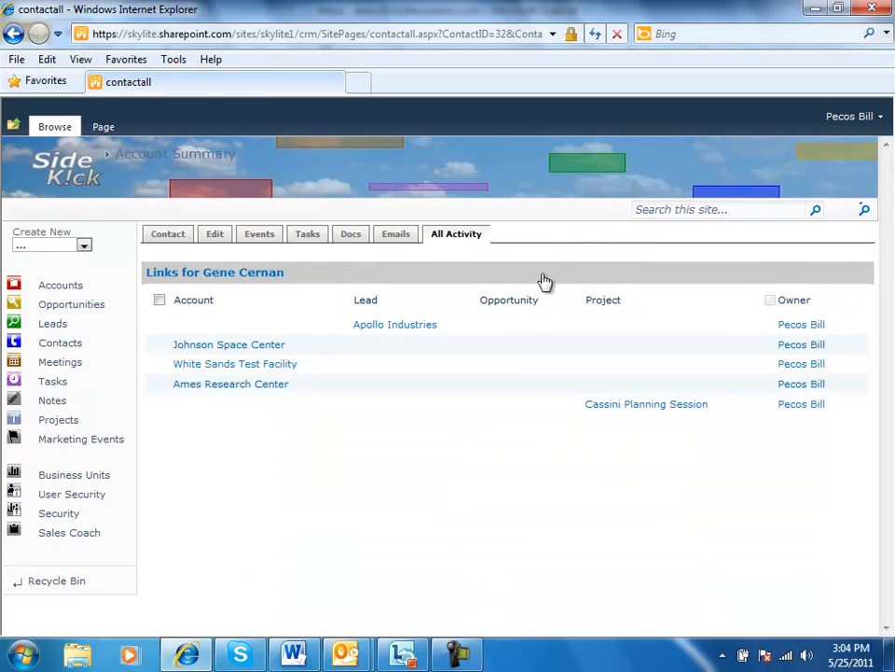